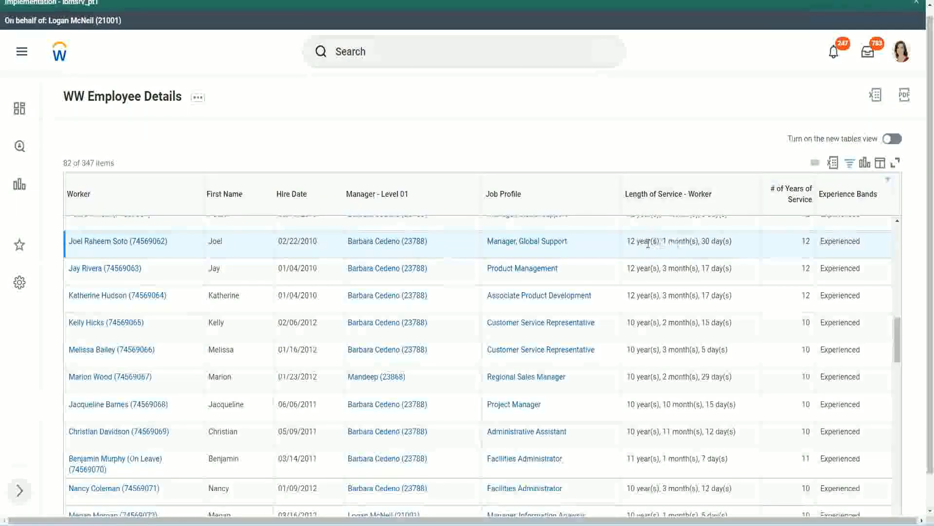
Compare the length of service with the number of years of service for the Manager, Global Support worker hired 02/22/2010.
left_click_drag(627, 243, 631, 243)
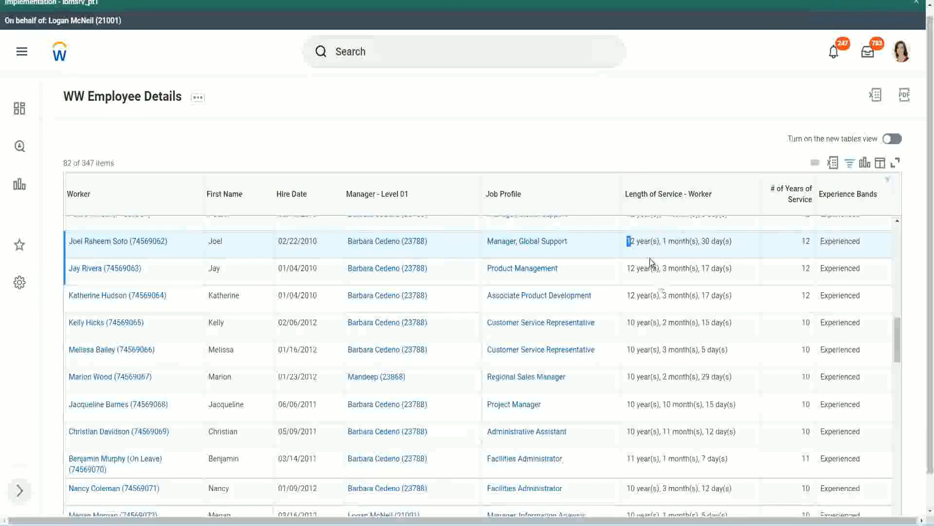
left_click(659, 241)
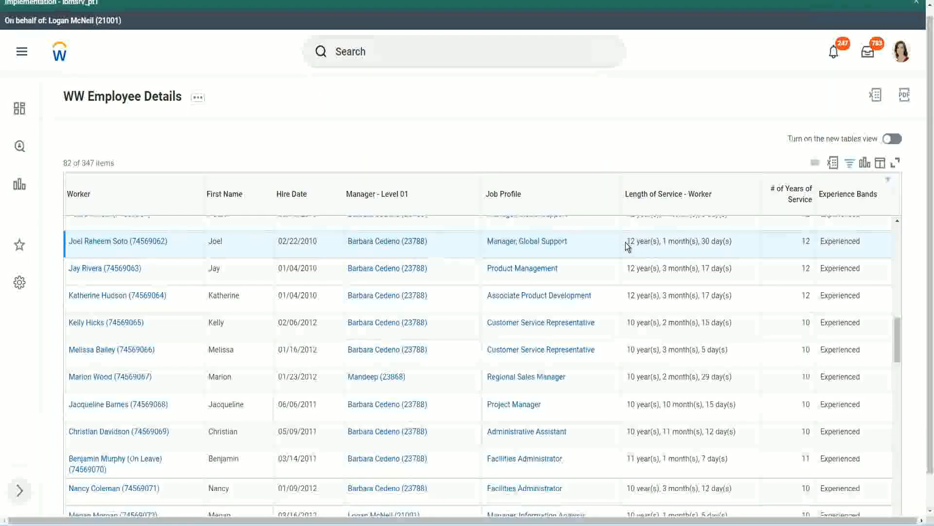
left_click_drag(626, 241, 715, 241)
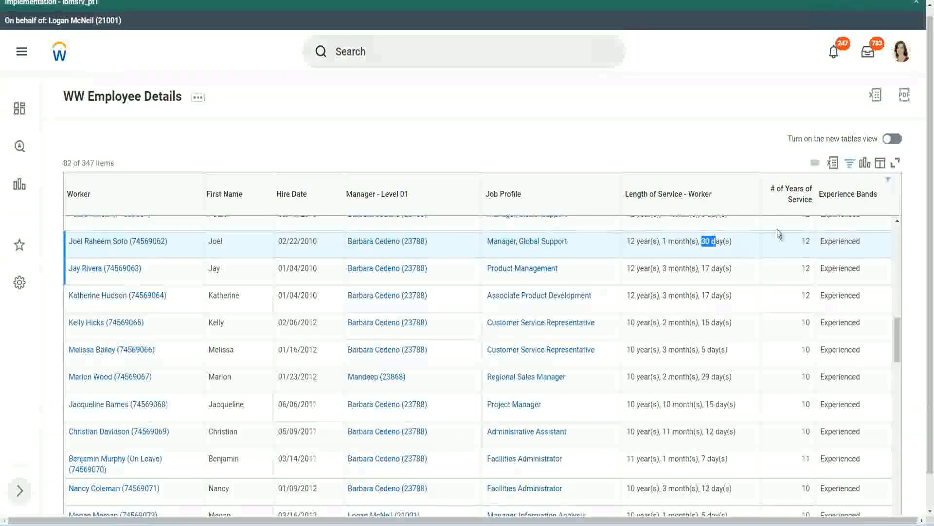
left_click(785, 256)
double_click(784, 255)
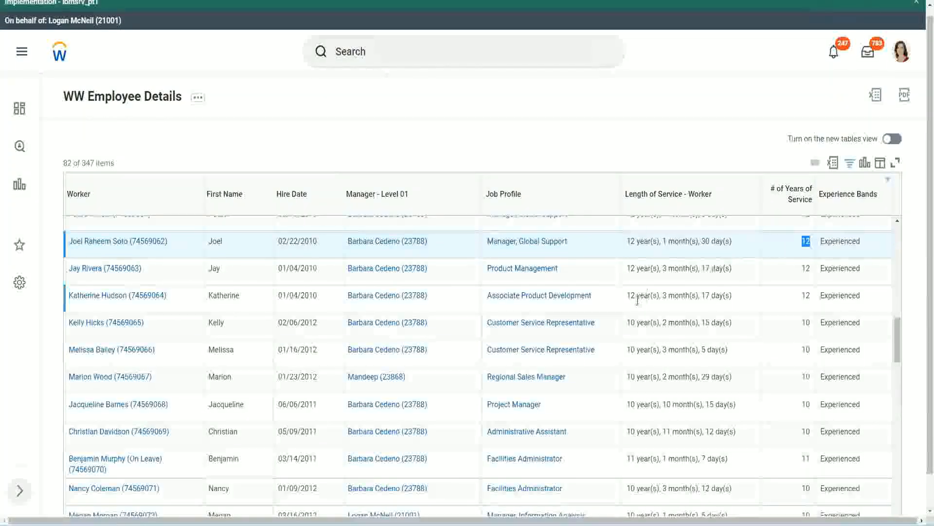
Compare the length of service with the number of years of service for the Administrative Assistant hired 05/09/2011.
left_click(642, 431)
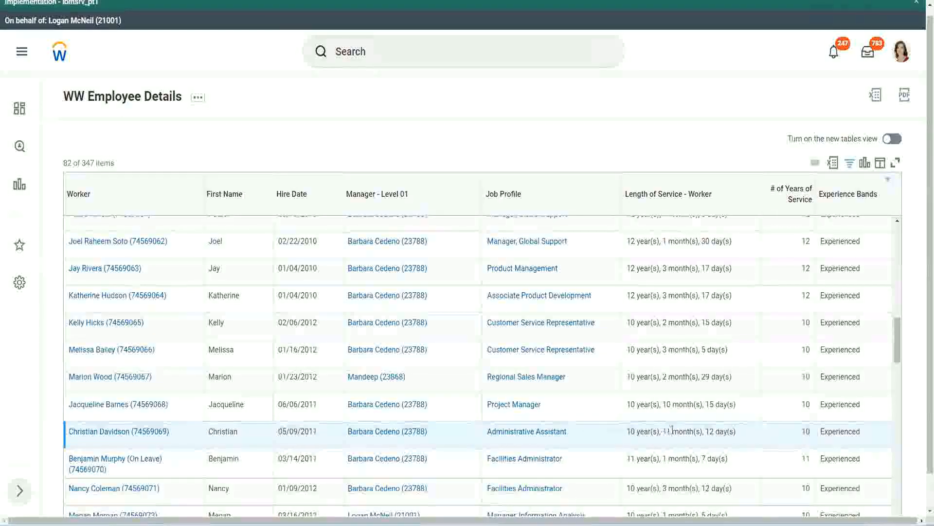
left_click_drag(664, 431, 715, 431)
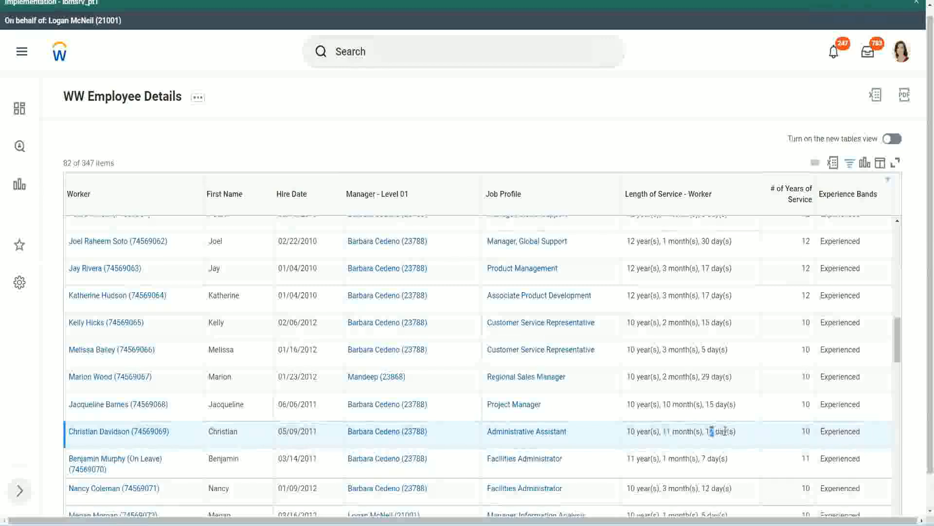
left_click(725, 431)
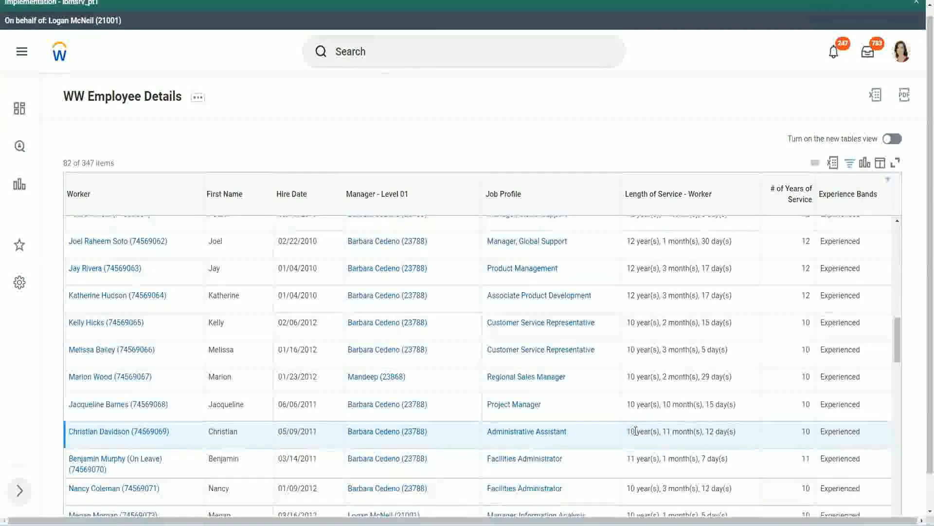
double_click(806, 431)
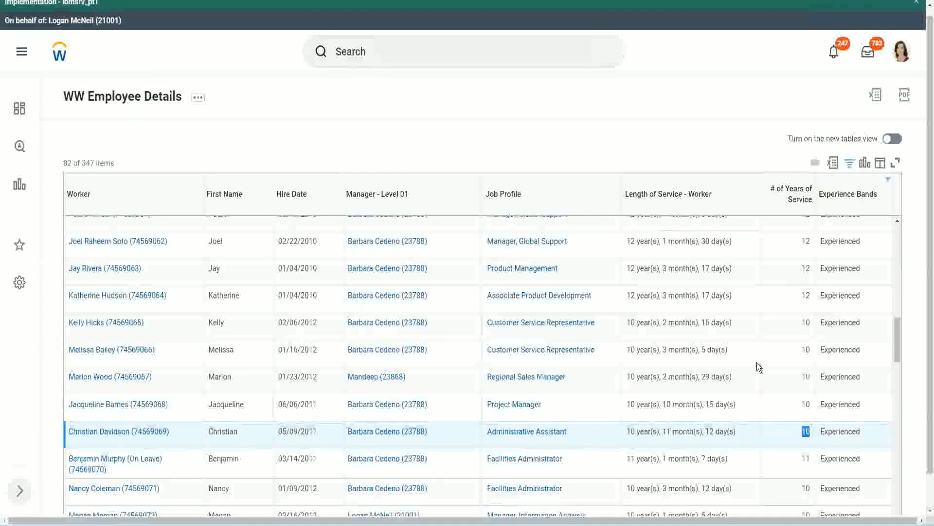
left_click(805, 308)
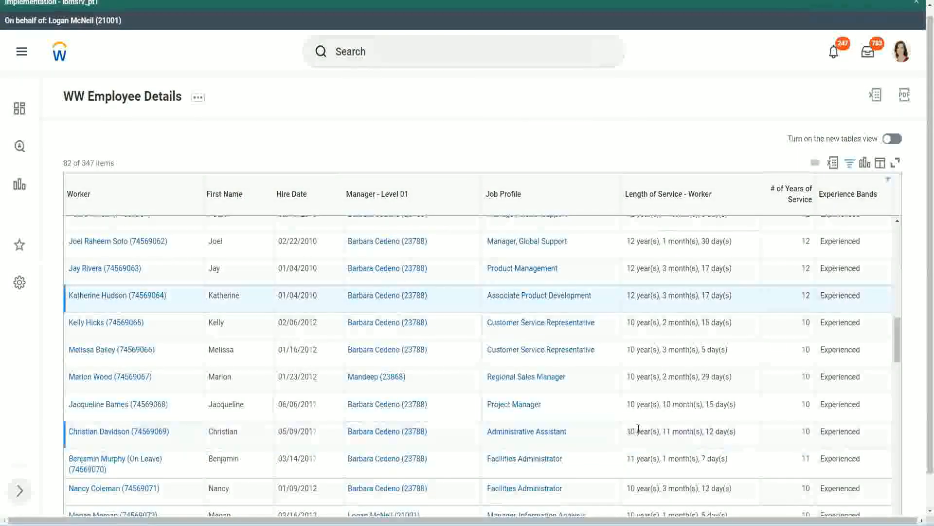
left_click_drag(638, 429, 627, 429)
left_click(705, 429)
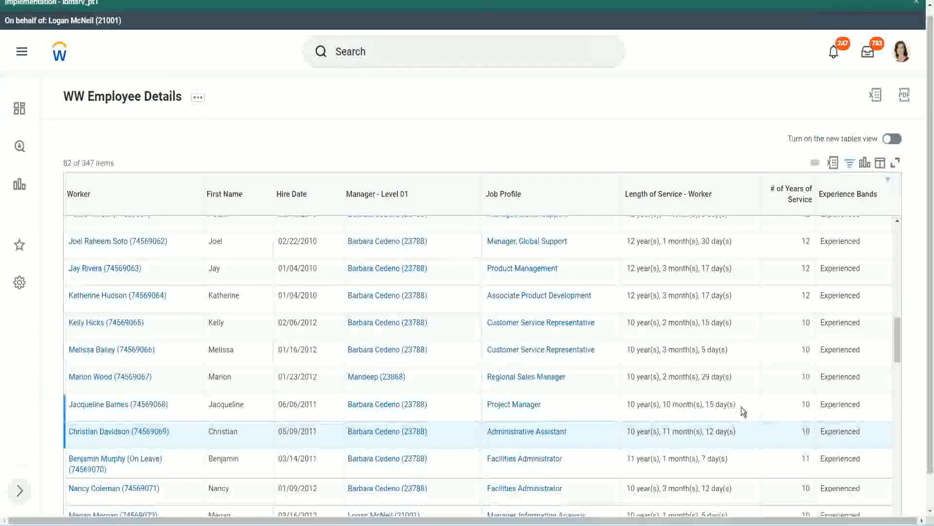
Check how length of service converts to whole years across the Manager, Global Support, Administrative Assistant and Project Manager rows.
double_click(808, 242)
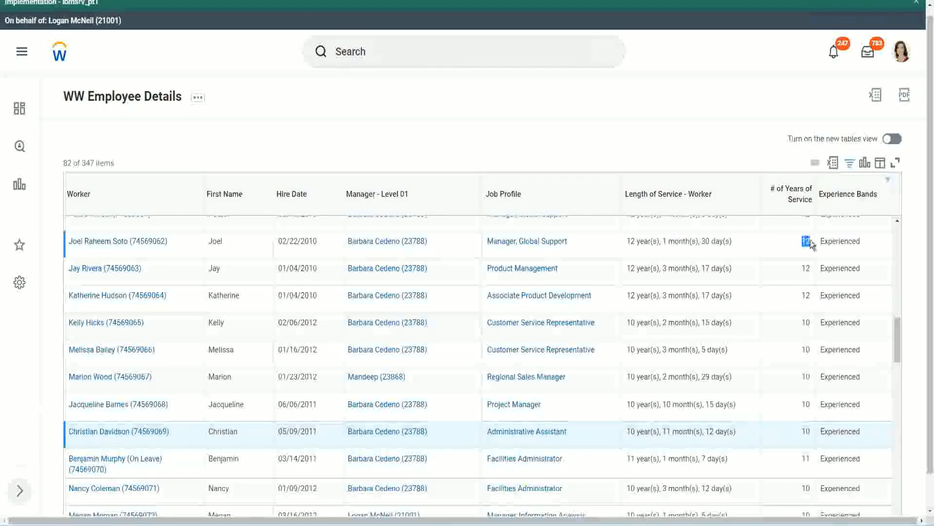
left_click_drag(627, 241, 744, 241)
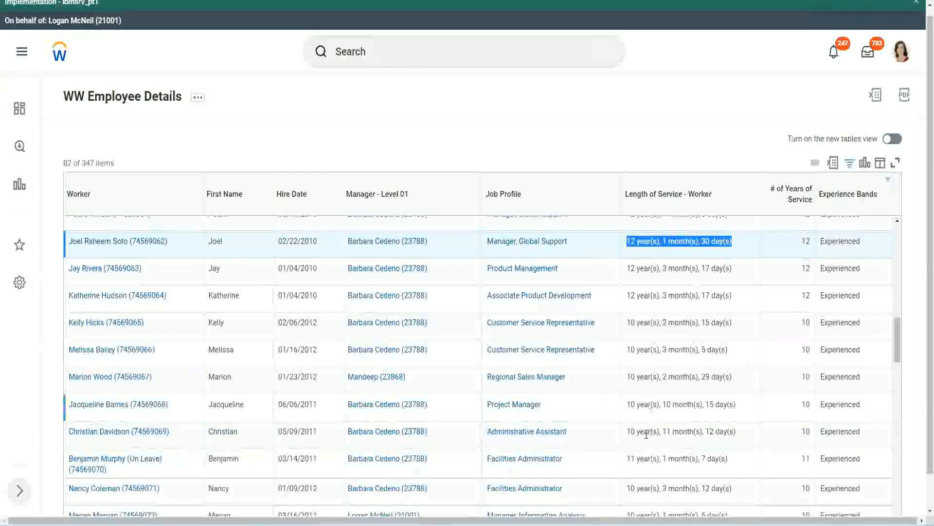
left_click(725, 431)
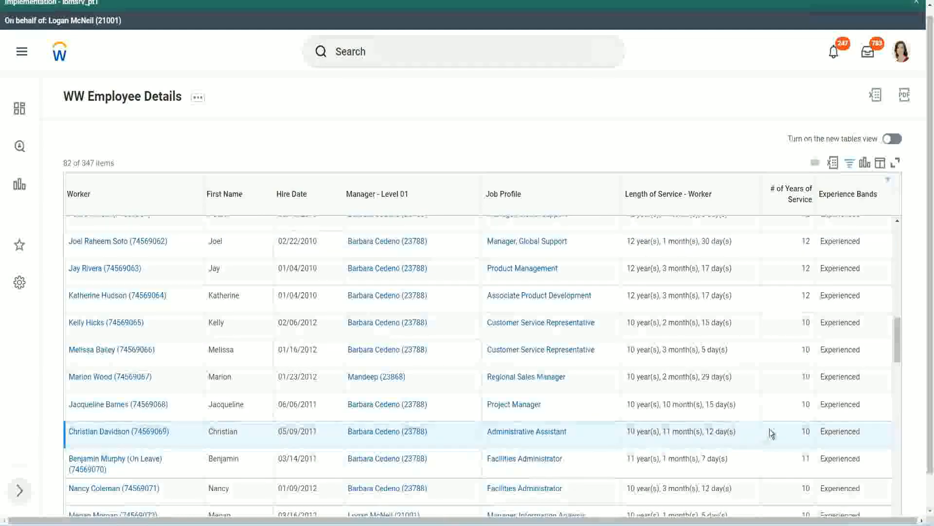
double_click(804, 431)
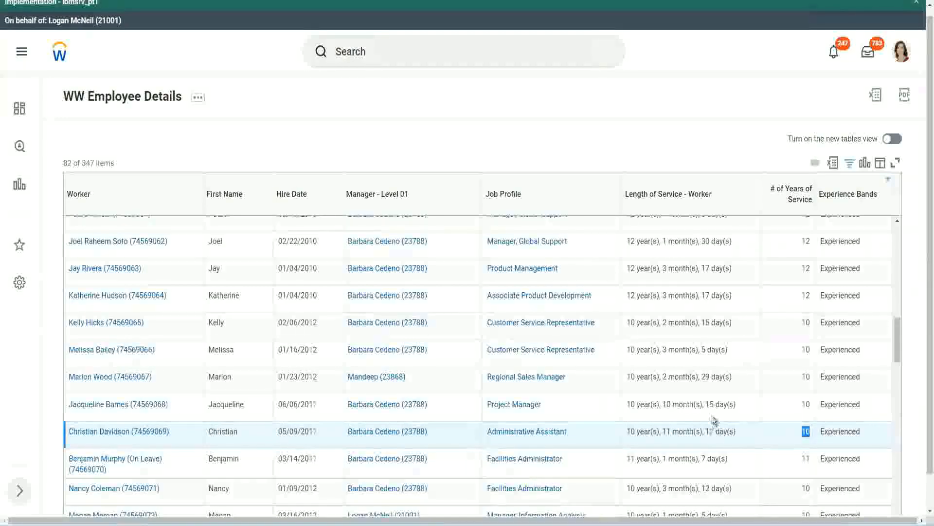
left_click(772, 434)
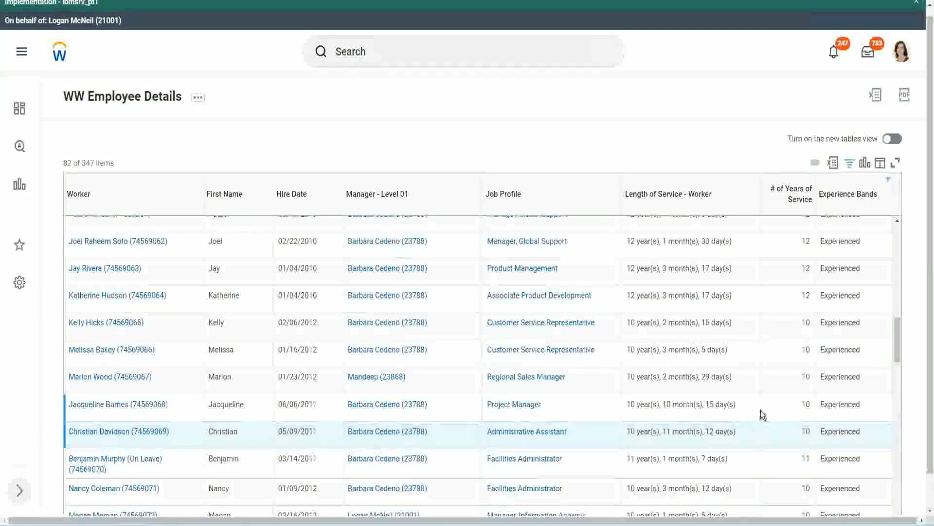
left_click(779, 405)
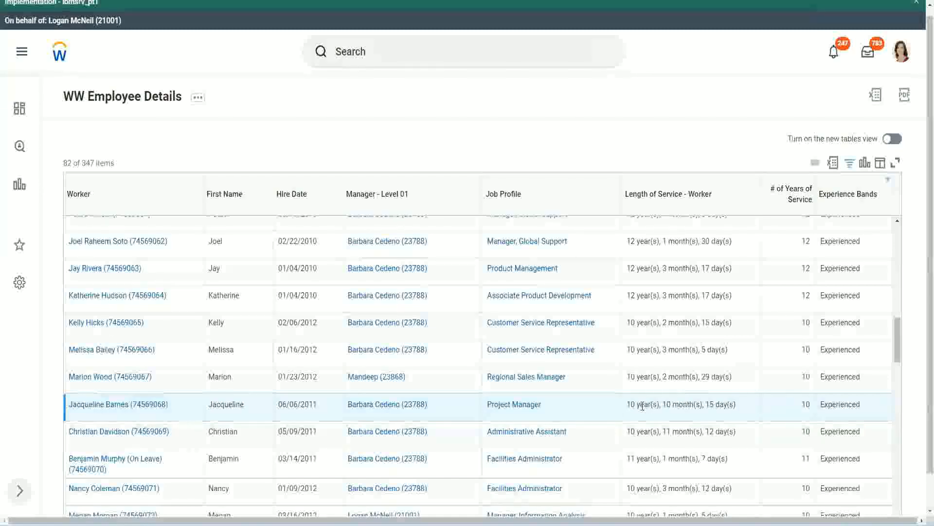
double_click(667, 405)
left_click(698, 404)
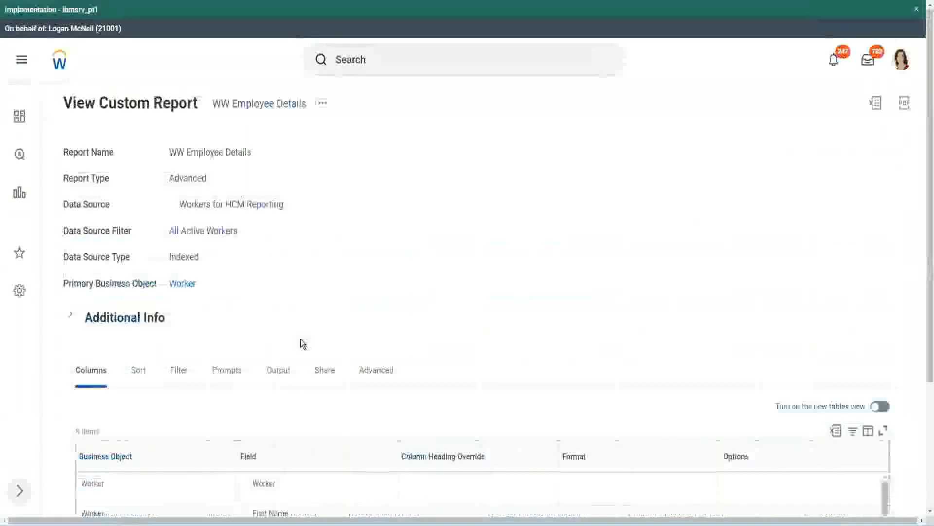
Open the calculated field behind the Experience Bands column from the report definition and show its conditions and return values.
scroll(305, 336, "down", 5)
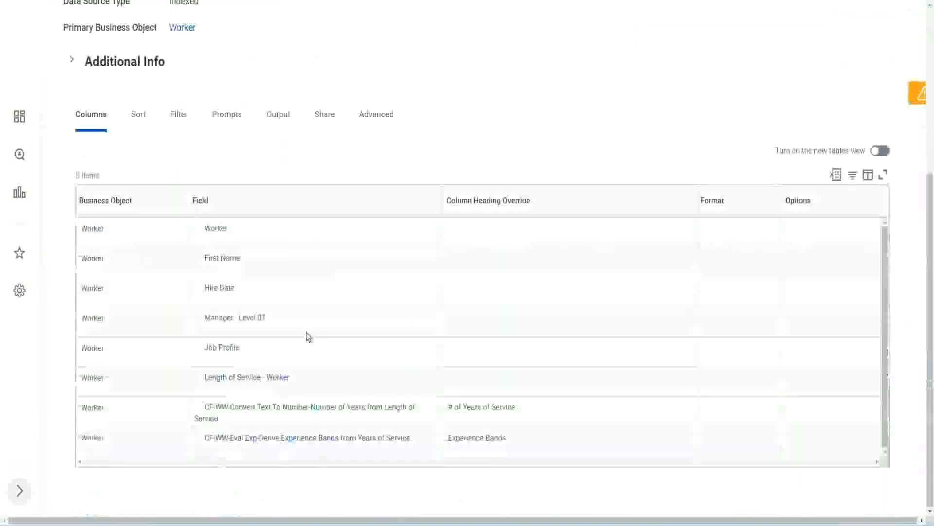
right_click(254, 443)
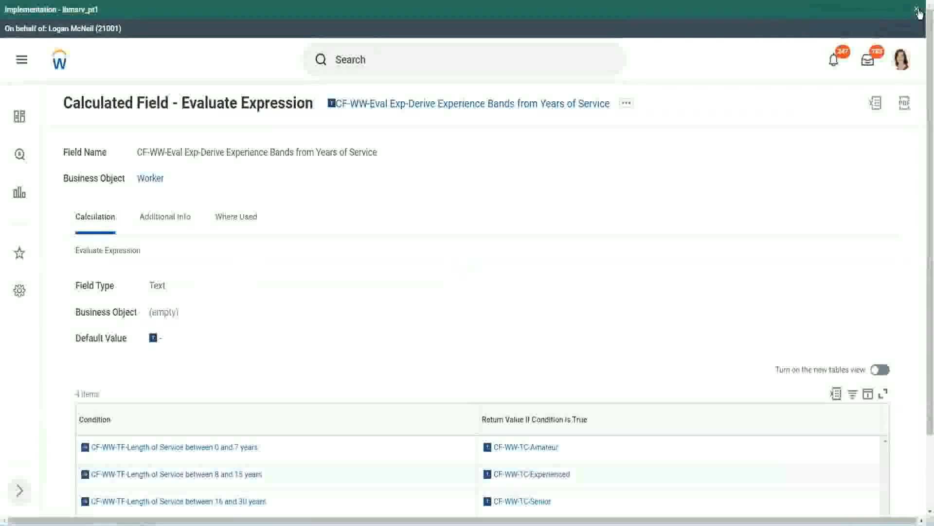
left_click(917, 10)
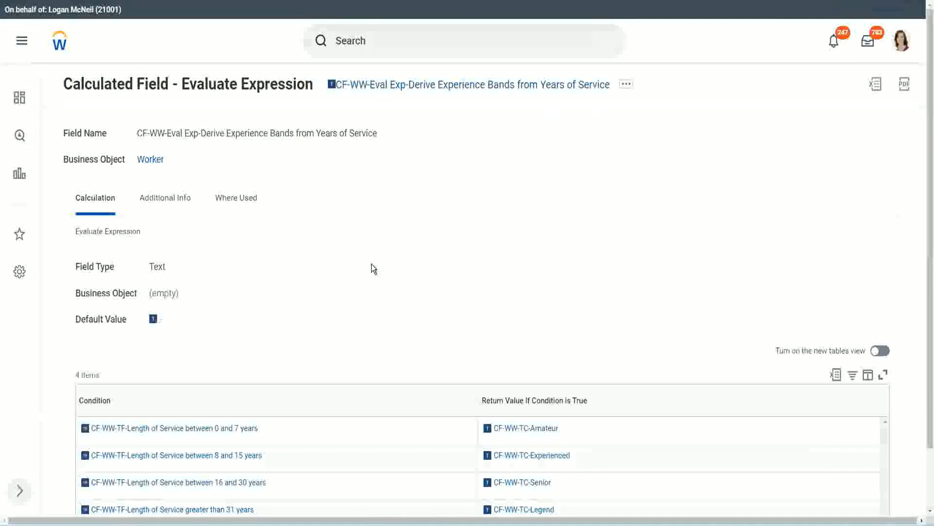
scroll(390, 263, "down", 1)
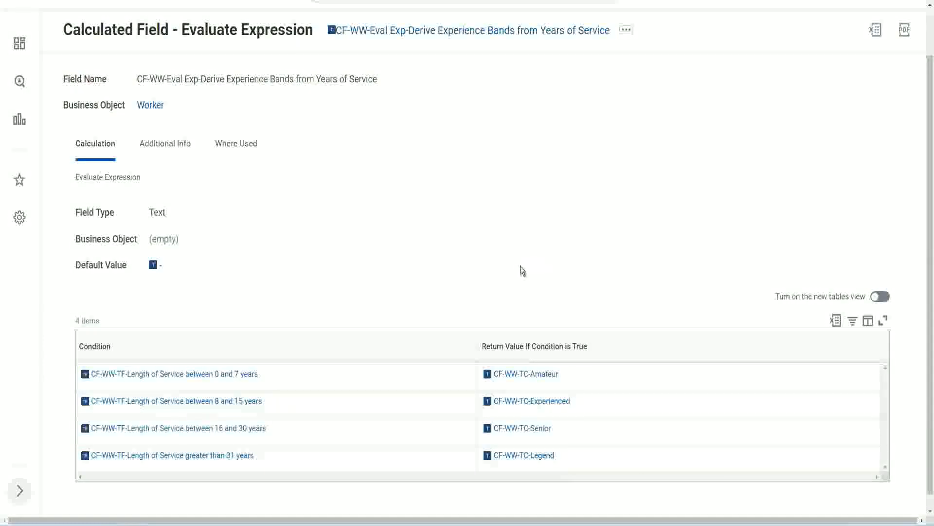
Copy the name of the calculated field CF-WW-Eval Exp-Derive Experience Bands from Years of Service.
left_click(424, 343)
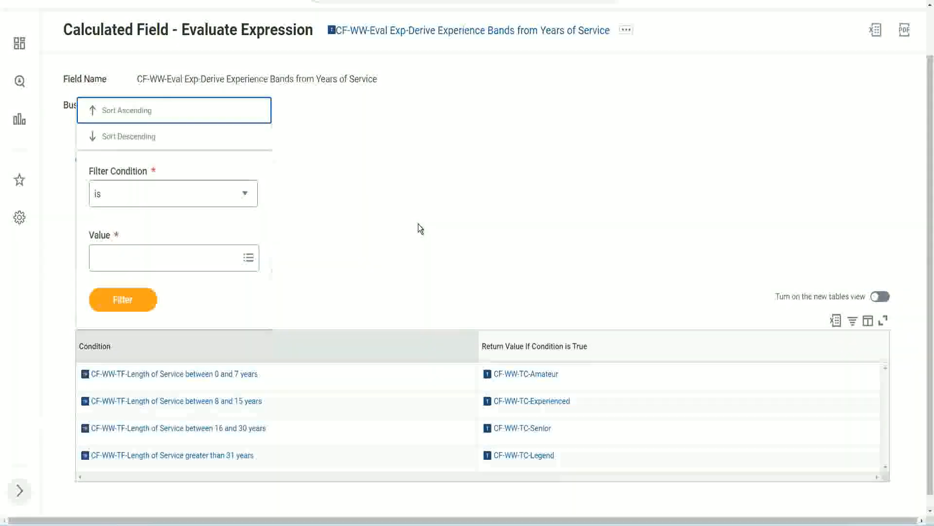
left_click(419, 229)
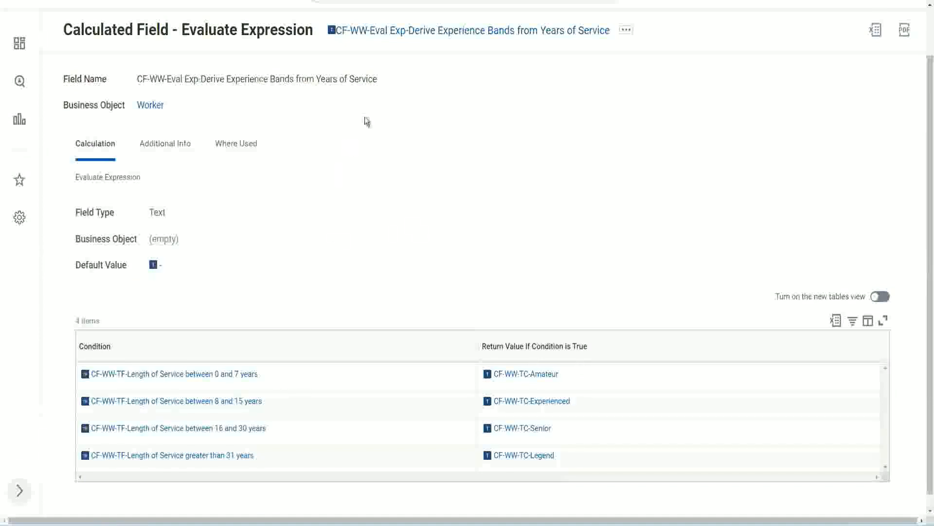
right_click(413, 35)
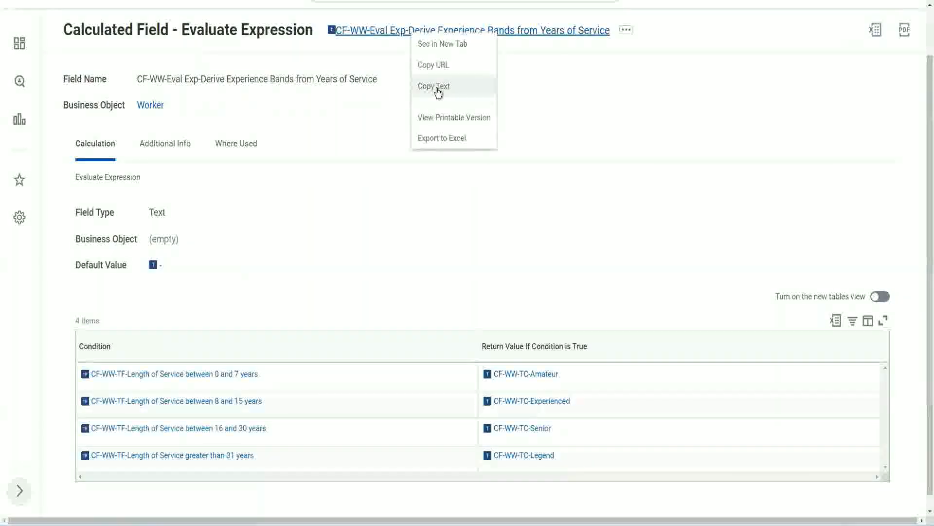
left_click(438, 87)
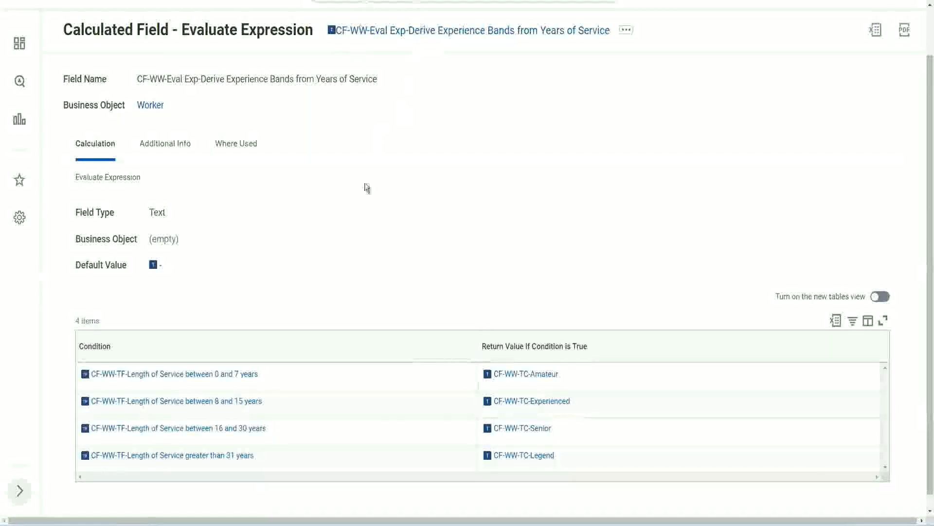
Return to the report definition, search for "create cal field" and open the Create Calculated Field task.
scroll(363, 193, "up", 2)
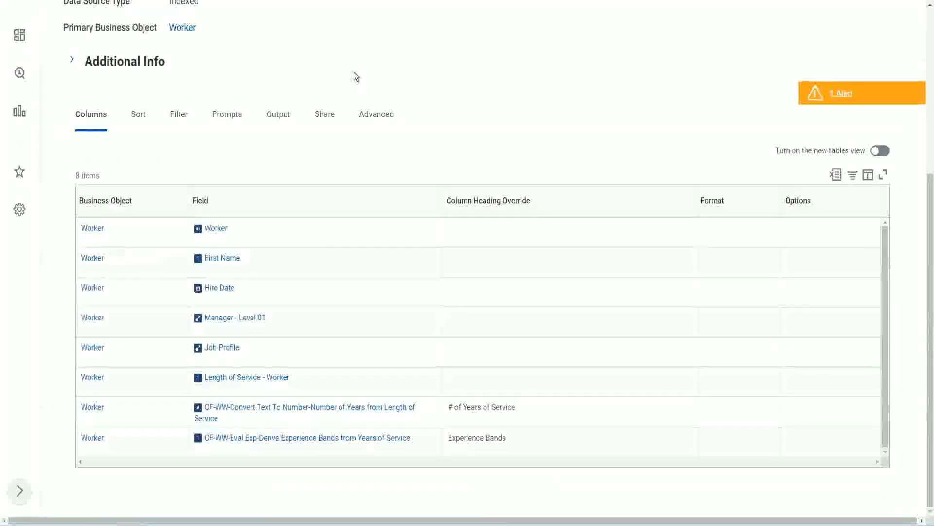
scroll(355, 77, "up", 5)
left_click(379, 60)
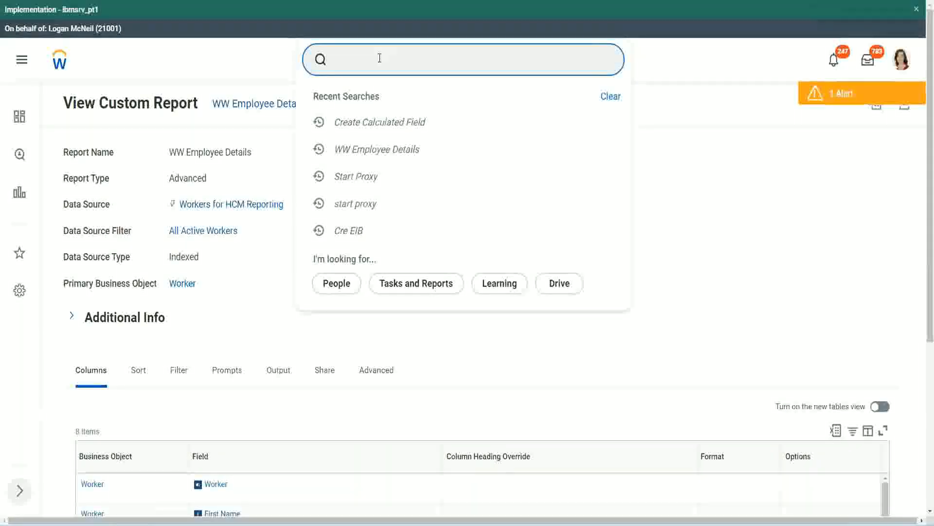
type("create cal field")
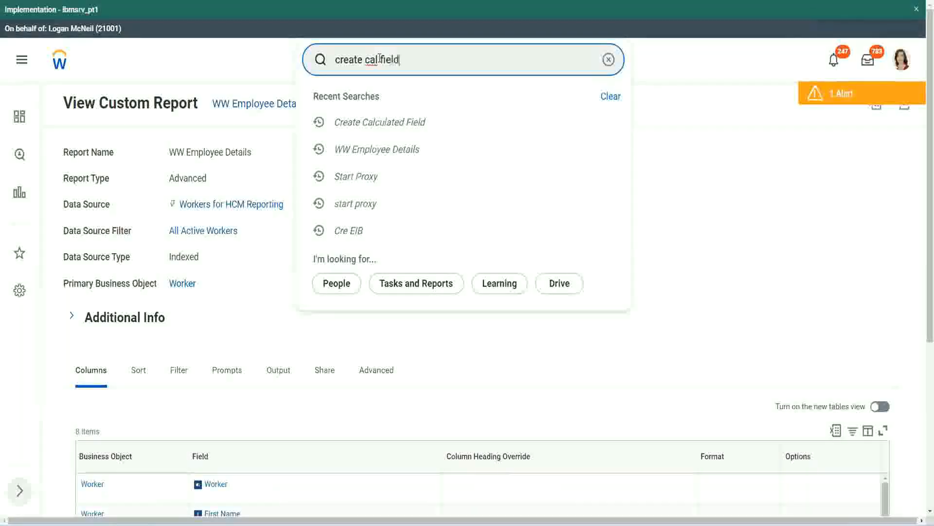
left_click(392, 101)
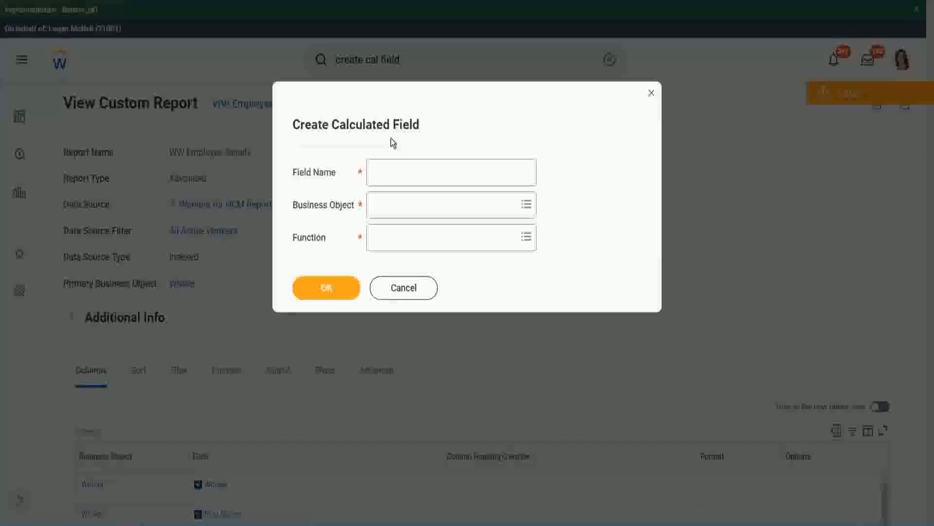
left_click(395, 174)
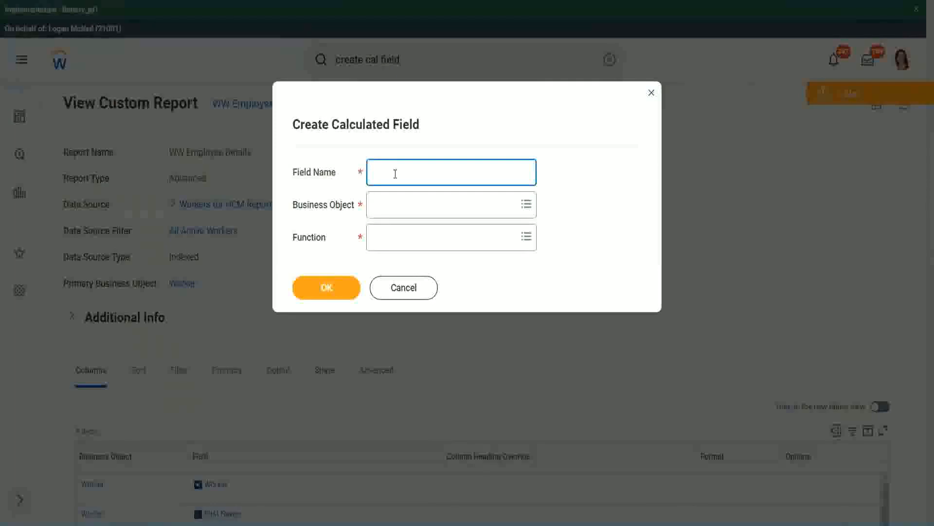
Paste the copied name as the new calculated field's name and insert "Bands" after "Eval Exp".
key("ctrl+v")
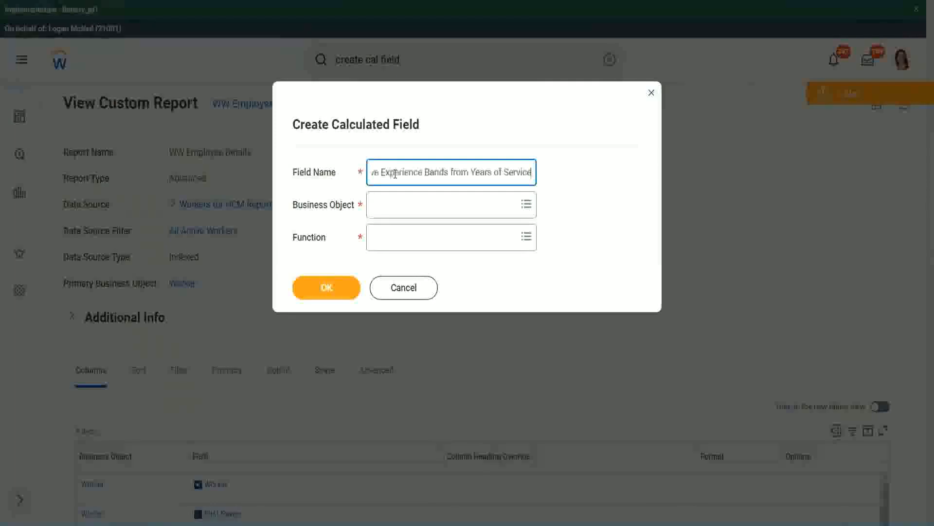
left_click_drag(422, 172, 341, 159)
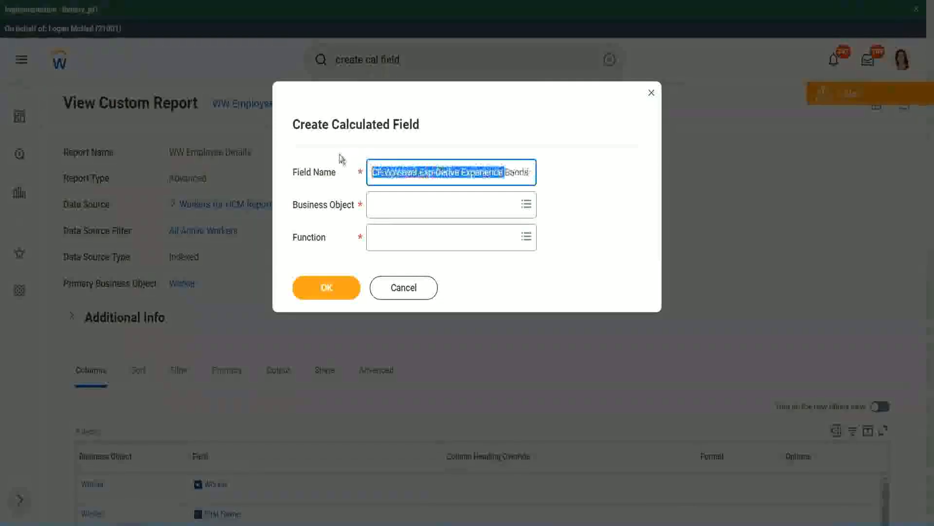
left_click(423, 172)
double_click(427, 173)
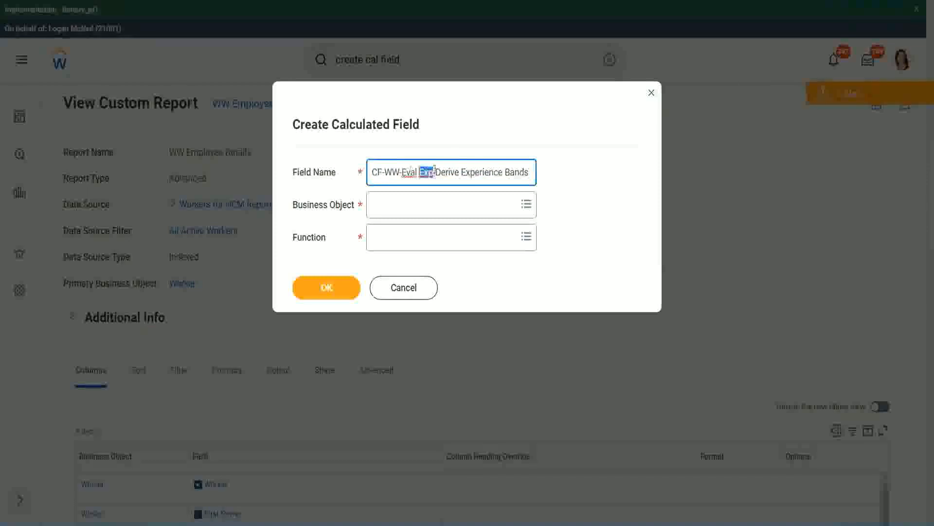
left_click(434, 173)
type("bands")
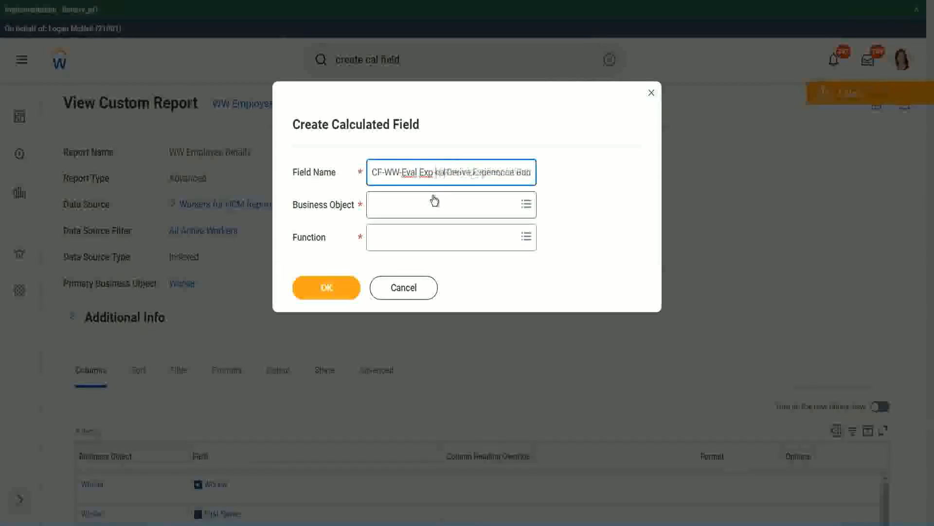
key("Left")
key("Left")
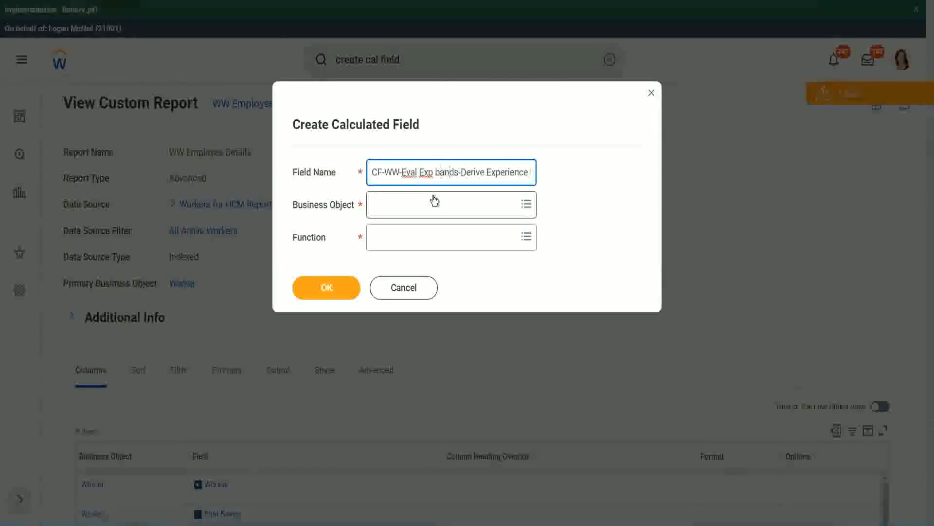
key("shift+Left")
type("B")
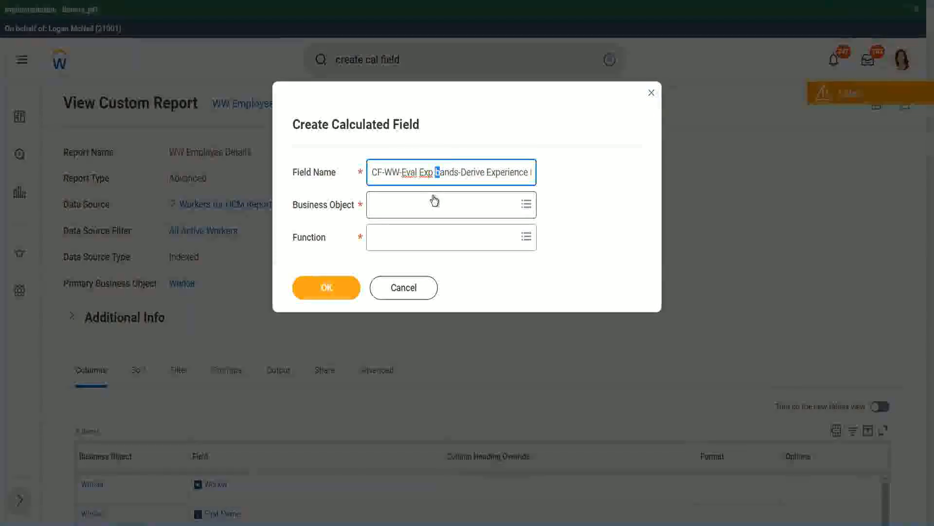
Replace "Derive" with "Determine" in the field name, keeping the ending "Experience Bands from Years of Service".
key("Right")
key("Right")
key("Right")
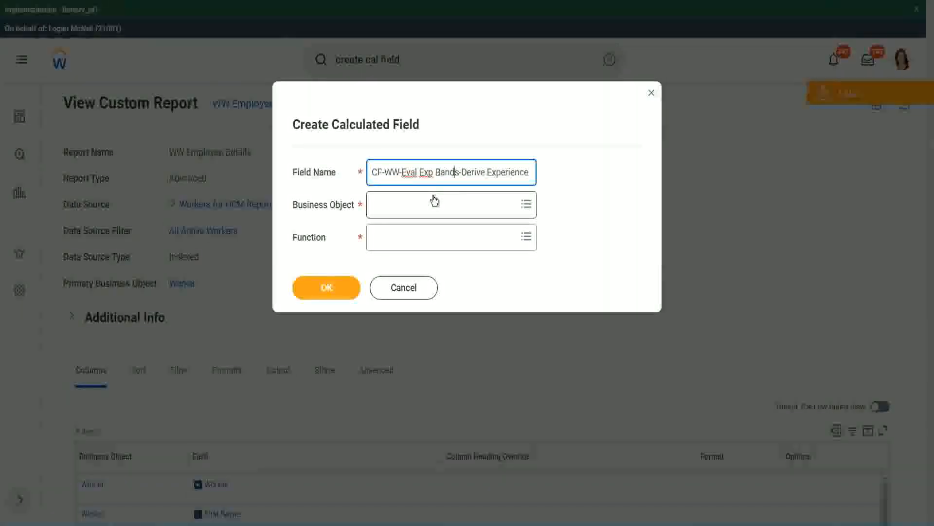
key("Right")
key("End")
type("s from Years of")
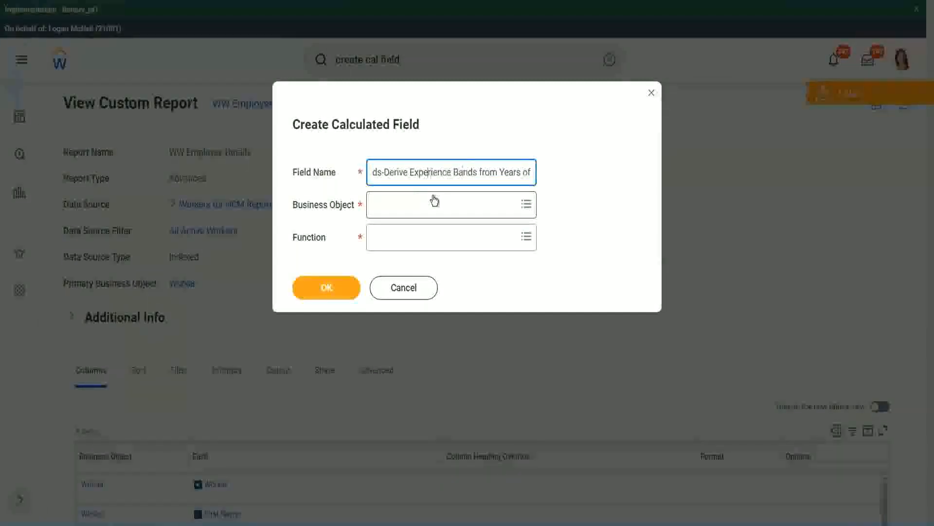
key("Left")
key("Left")
key("Left")
key("shift+Left")
key("shift+Left")
key("shift+Left")
key("shift+Left")
key("shift+Left")
key("shift+Left")
type("Determine")
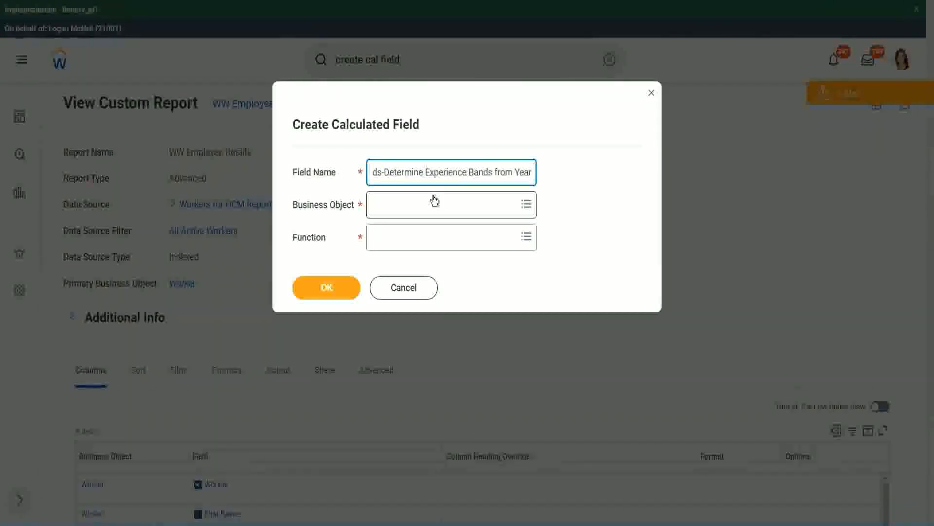
key("Right")
key("Right")
key("Right")
key("Right")
key("Right")
key("Right")
key("Right")
key("Right")
key("Right")
key("Right")
key("Right")
key("Right")
key("Right")
key("Right")
key("Right")
key("Right")
key("Right")
key("Right")
key("Right")
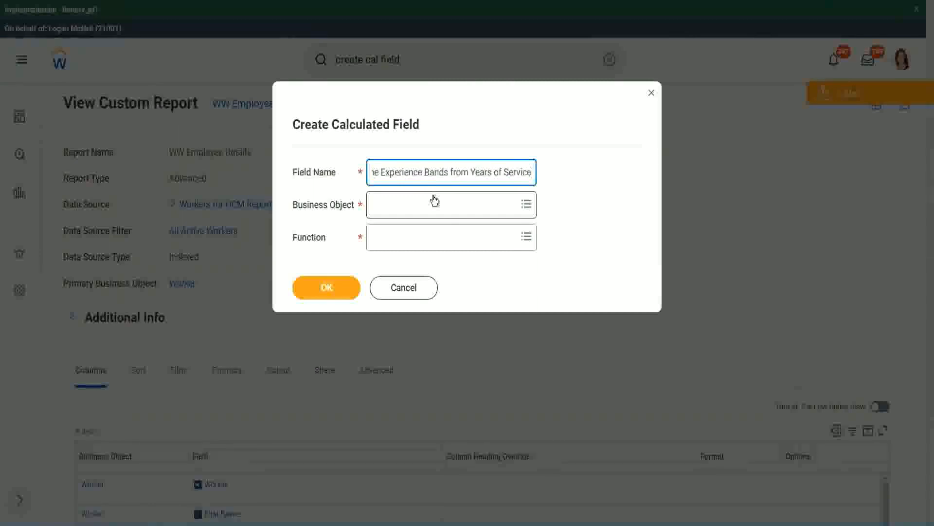
Search for "worker" and set the calculated field's business object to Worker.
left_click(416, 205)
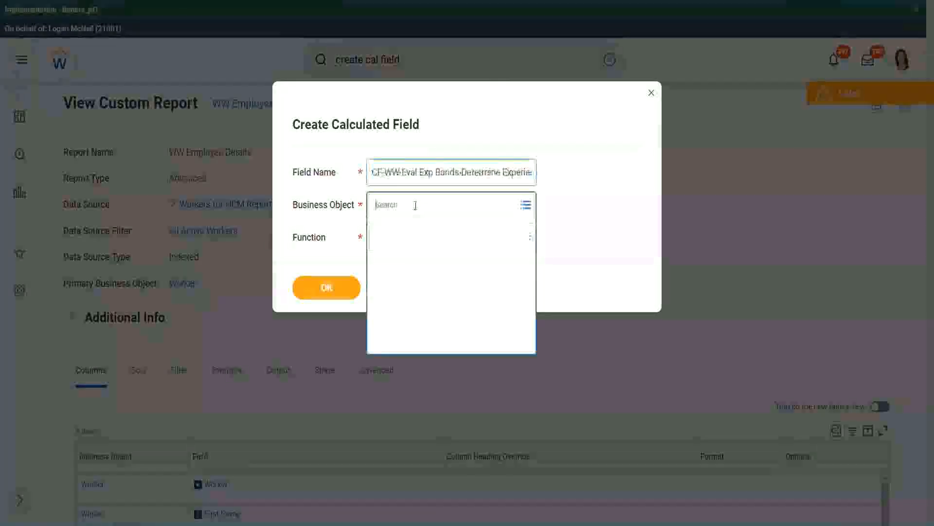
type("worker")
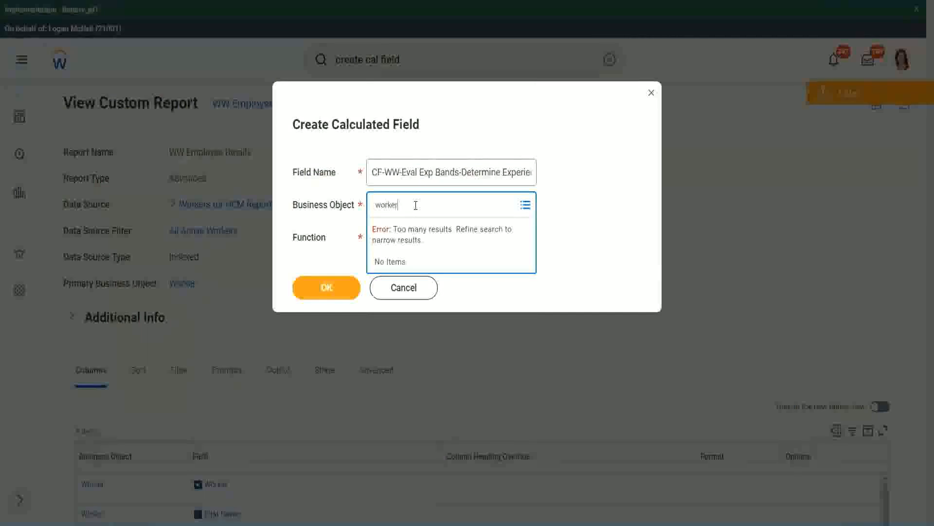
key("Return")
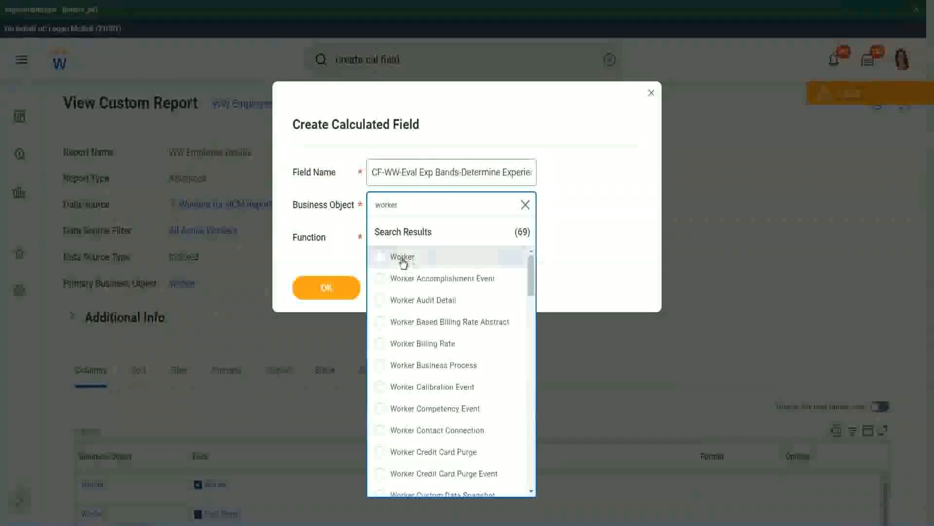
left_click(403, 258)
Search for "eval exp" and choose Evaluate Expression Band as the calculated field's function.
left_click(395, 236)
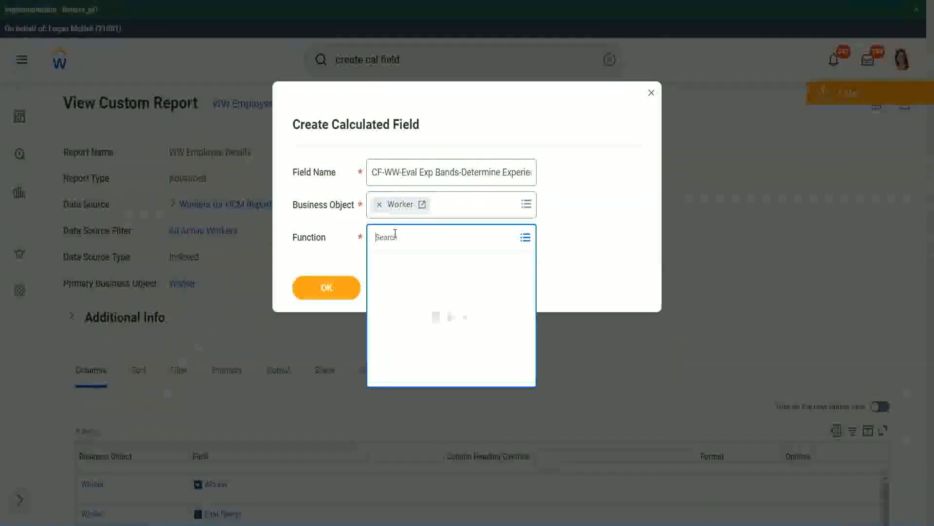
type("eval e")
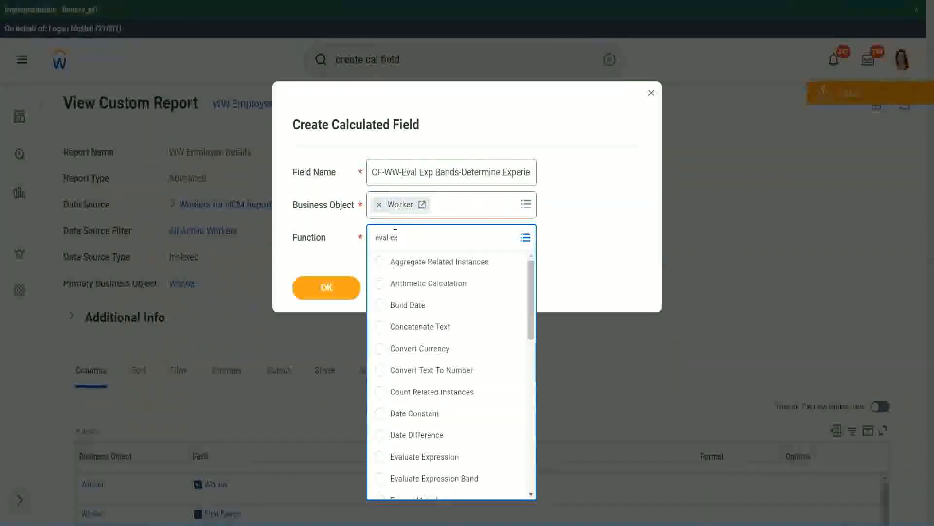
type("xp")
key("Return")
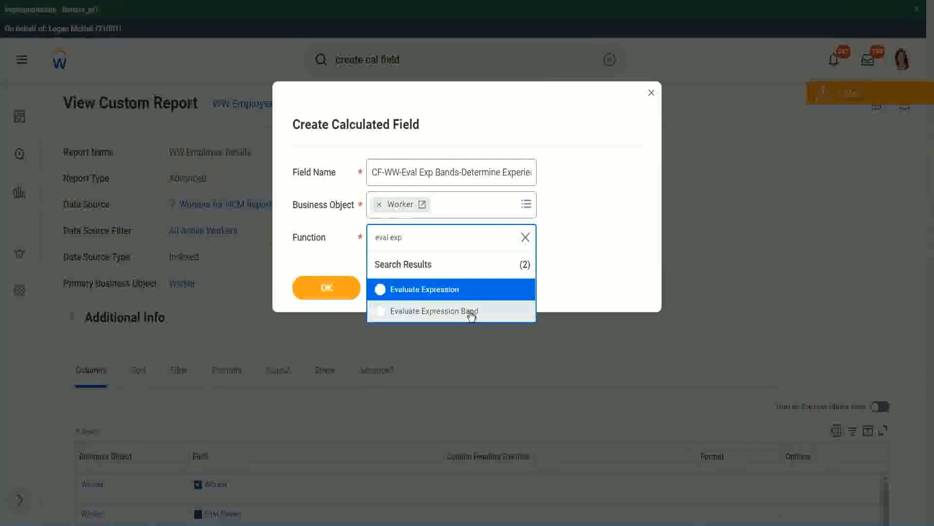
left_click(471, 313)
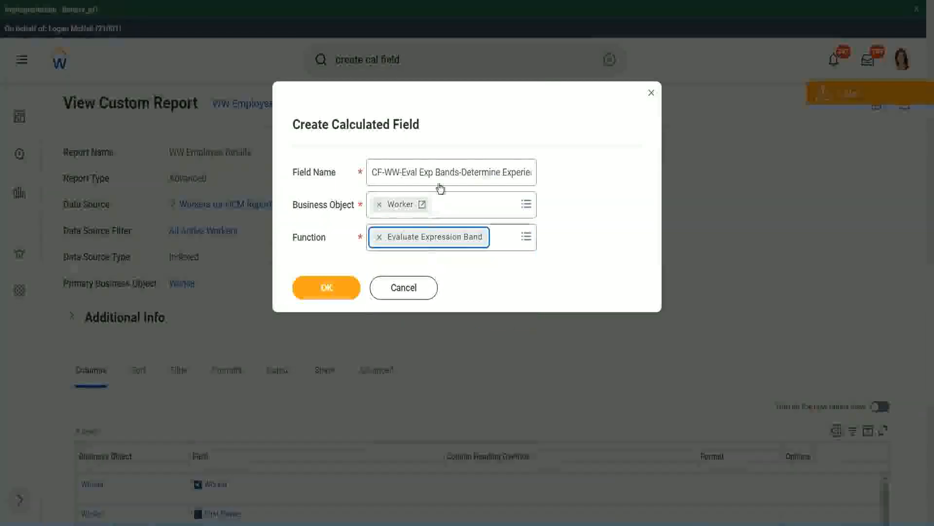
Change "Eval Exp Bands" to "Eval Exp Band" in the field name and proceed to the calculation definition.
left_click(457, 171)
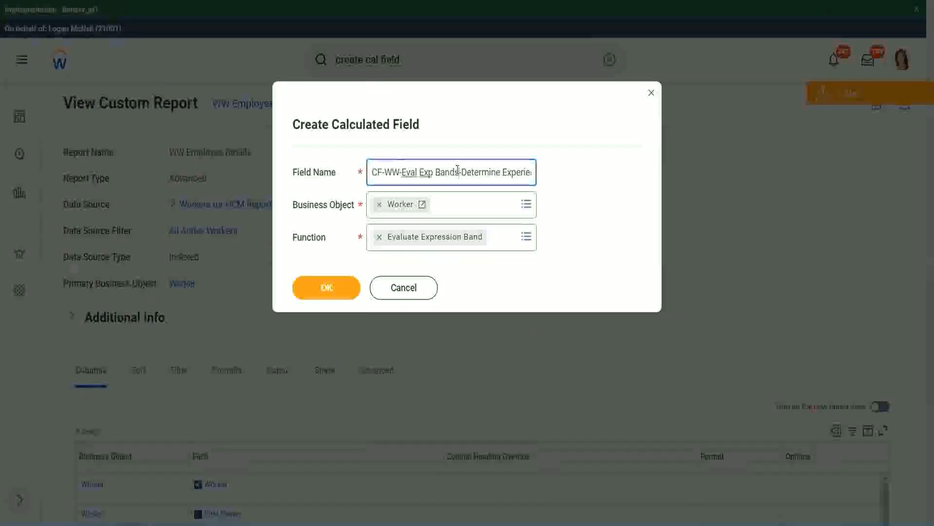
key("BackSpace")
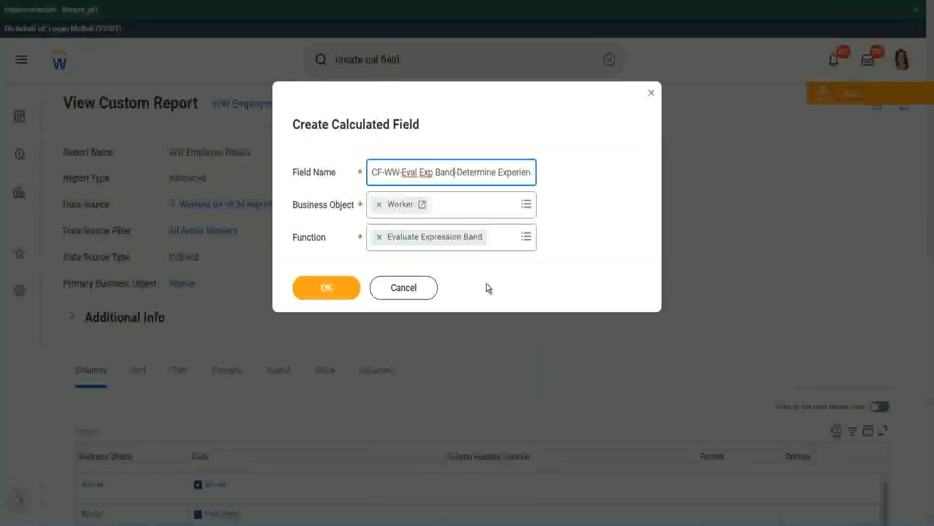
left_click(330, 290)
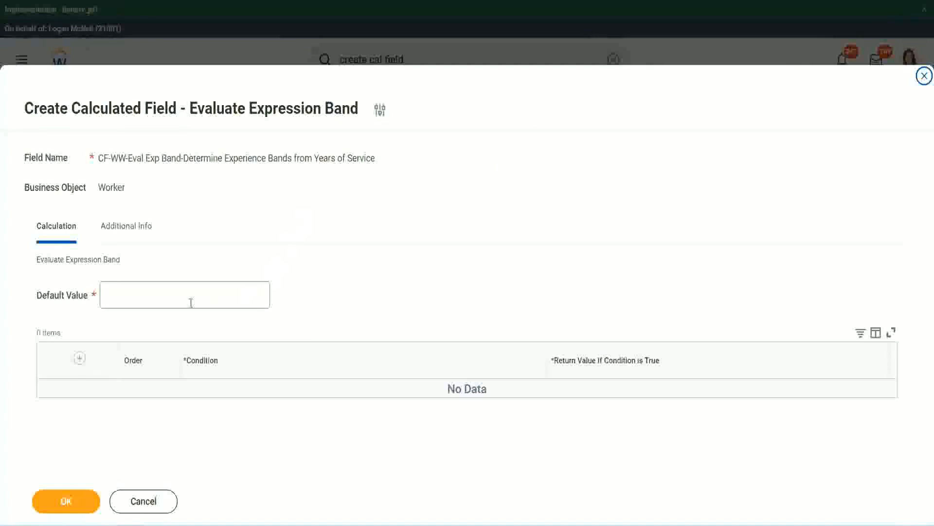
Set the default value to "-" and add the first condition row.
left_click(135, 300)
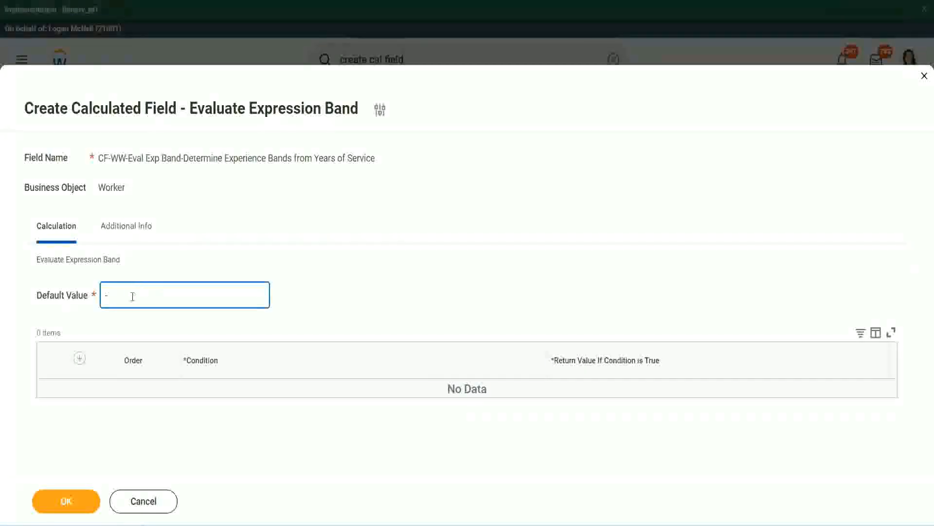
left_click(79, 358)
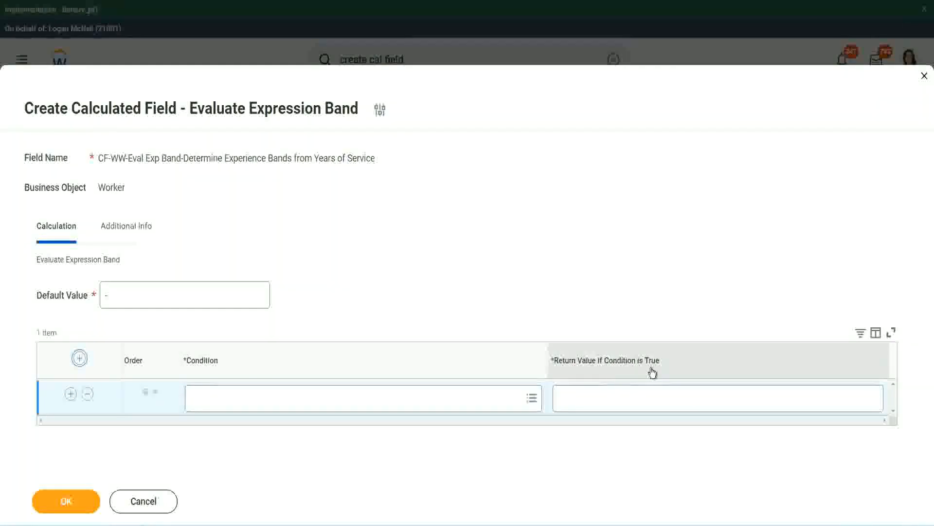
left_click(608, 397)
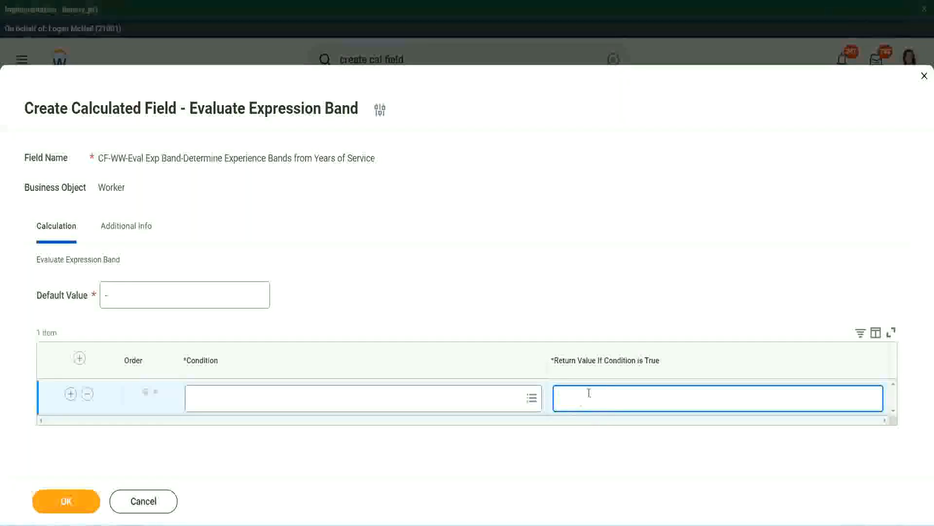
type("adkjdjaidjaijdiaj")
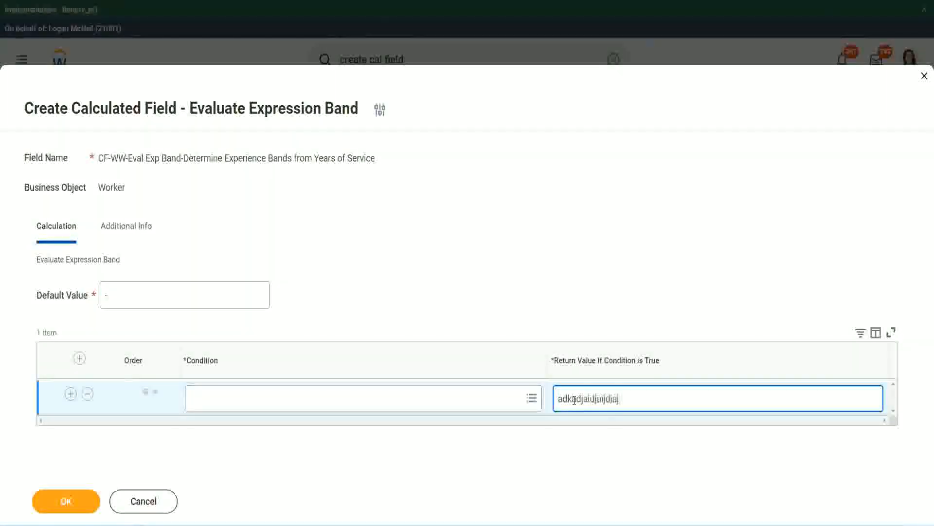
key("BackSpace")
key("BackSpace")
key("BackSpace")
key("BackSpace")
key("BackSpace")
key("BackSpace")
key("BackSpace")
key("BackSpace")
key("BackSpace")
key("BackSpace")
key("BackSpace")
key("BackSpace")
key("BackSpace")
key("BackSpace")
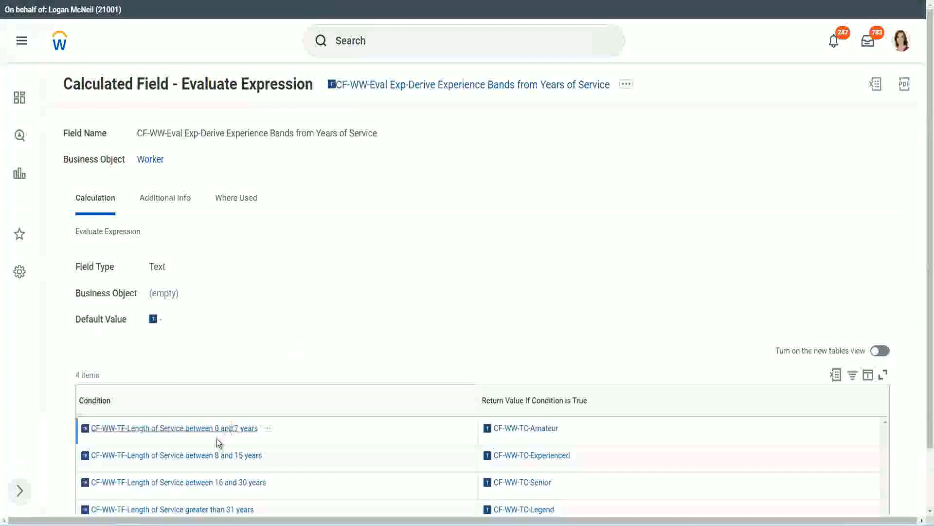
Copy CF-WW-TF-Length of Service between 0 and 7 years from the existing Evaluate Expression field and set it as the first row's condition.
right_click(216, 435)
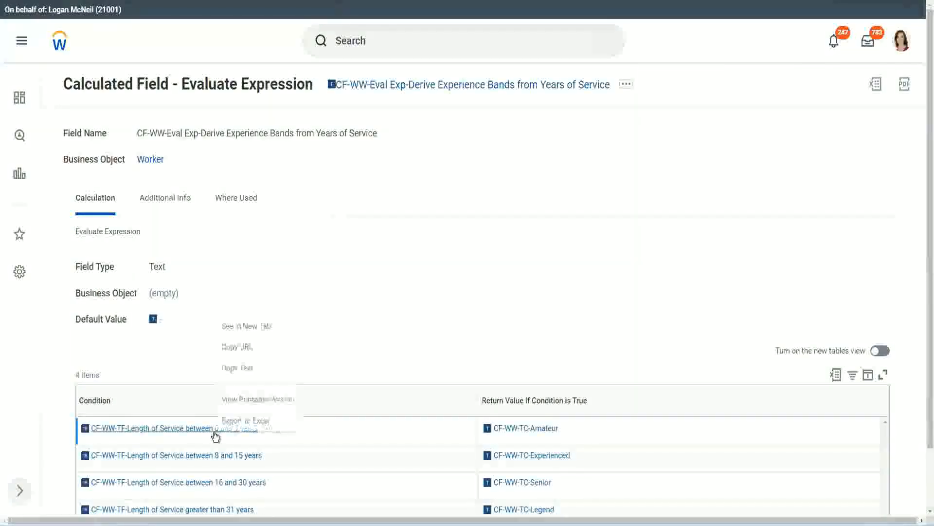
left_click(255, 368)
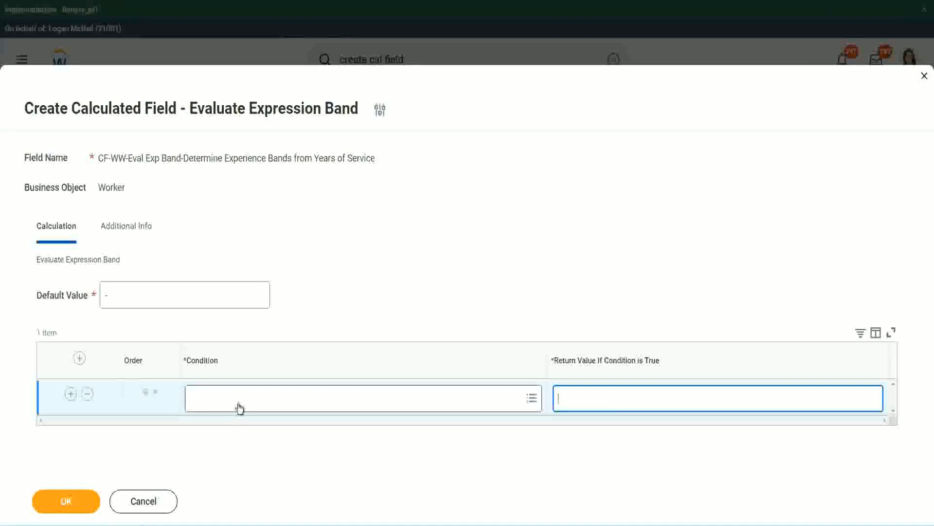
left_click(236, 403)
key("ctrl+v")
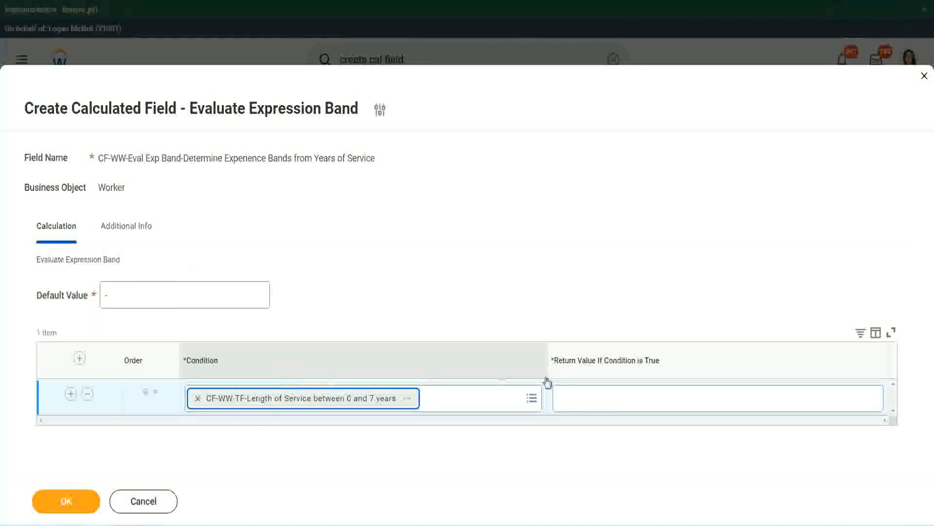
Set the first row's return value to Amateur and add three more condition rows below it.
left_click(591, 389)
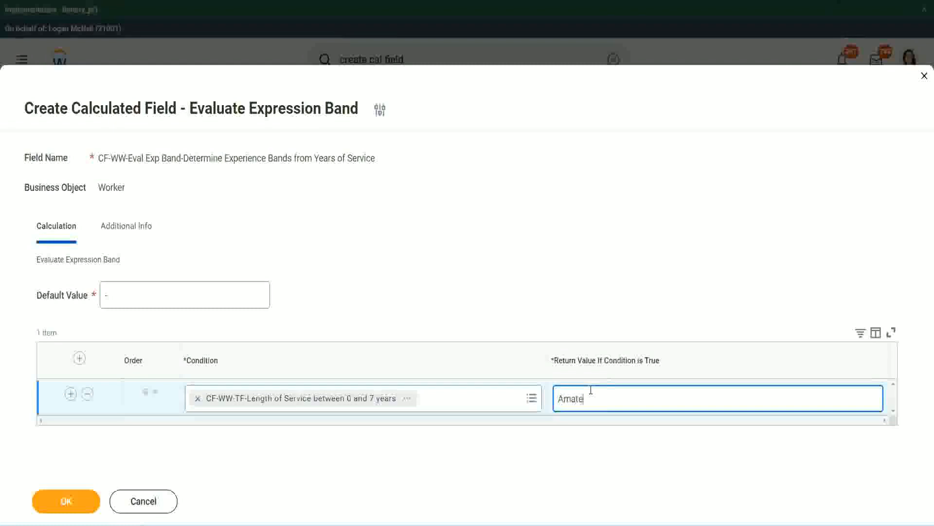
type("Amateur")
left_click(70, 394)
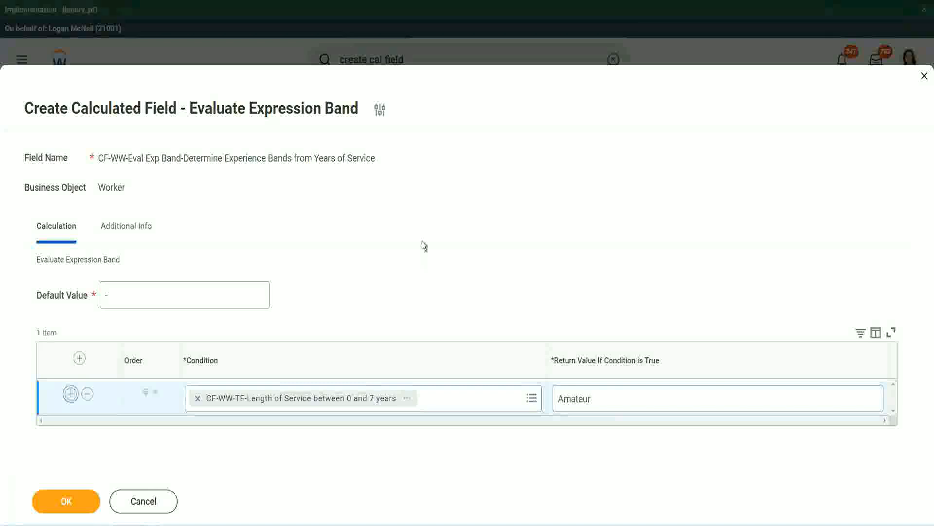
left_click(70, 428)
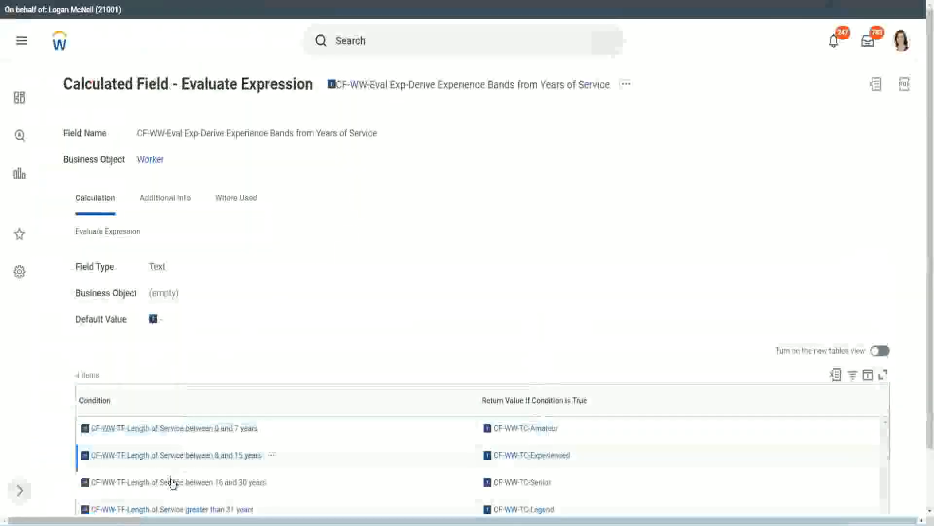
Copy CF-WW-TF-Length of Service between 16 and 30 years into the second row's condition and move that row down one place.
right_click(171, 481)
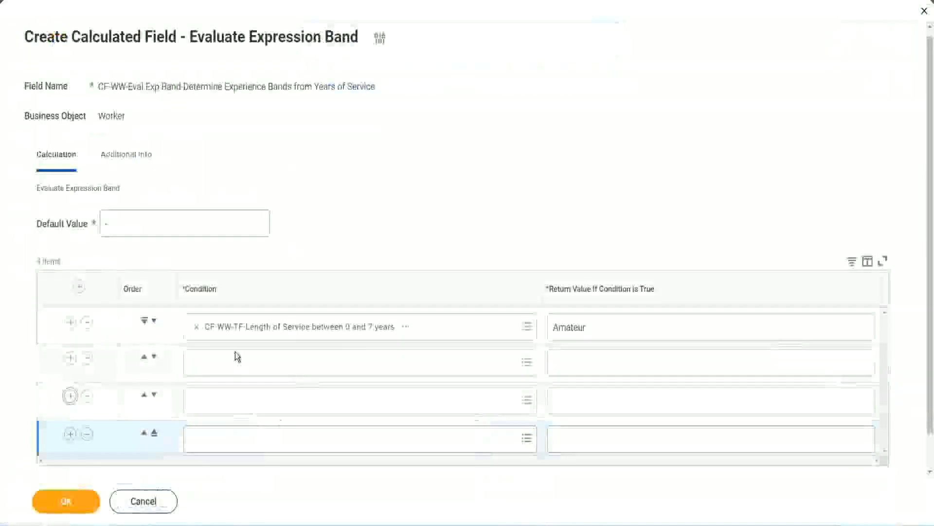
left_click(239, 359)
key("ctrl+v")
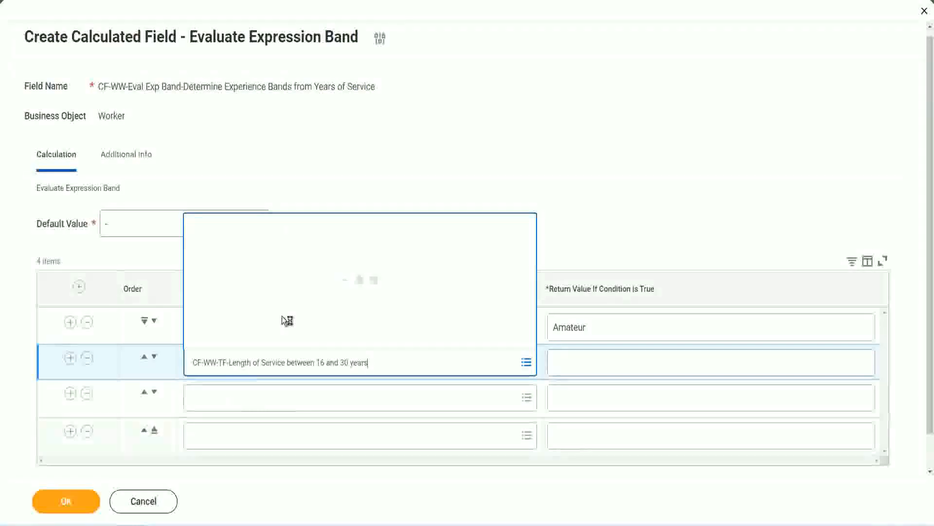
left_click(154, 358)
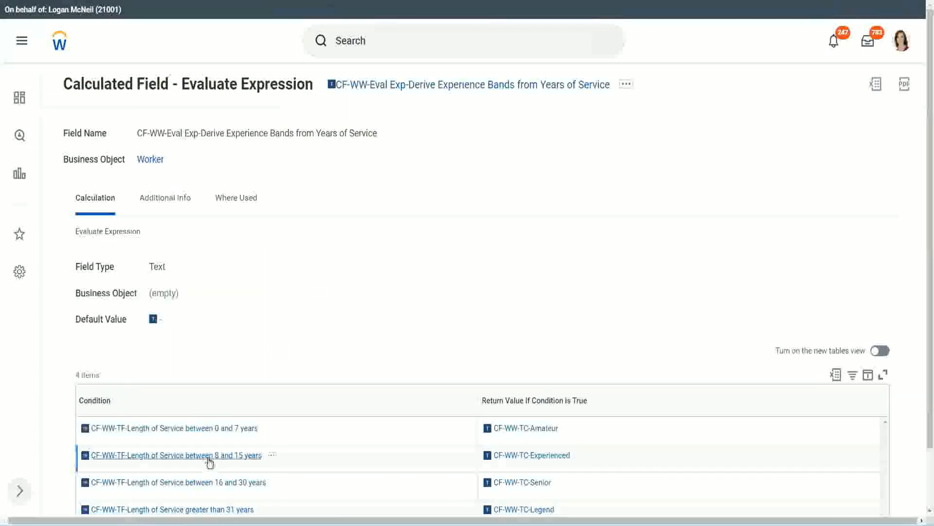
Copy CF-WW-TF-Length of Service between 8 and 15 years from the existing Evaluate Expression field into the second row's condition.
right_click(209, 461)
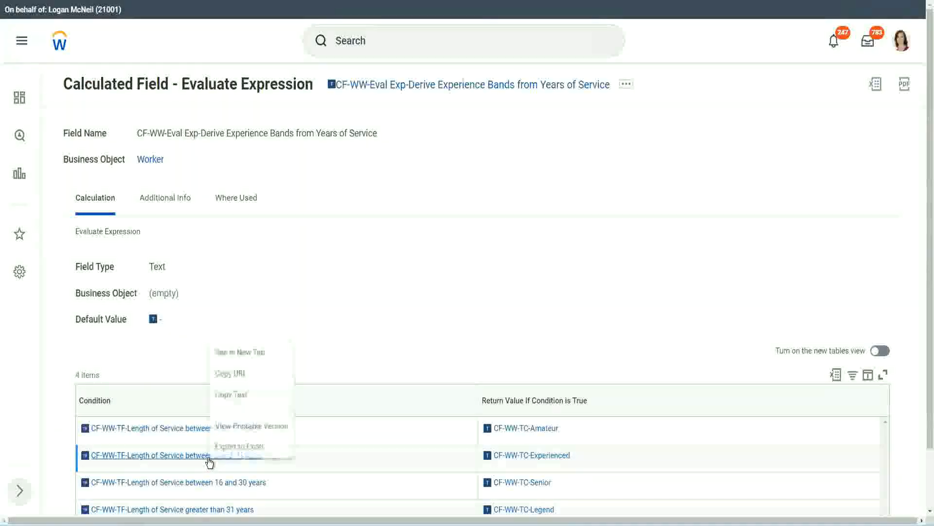
left_click(241, 395)
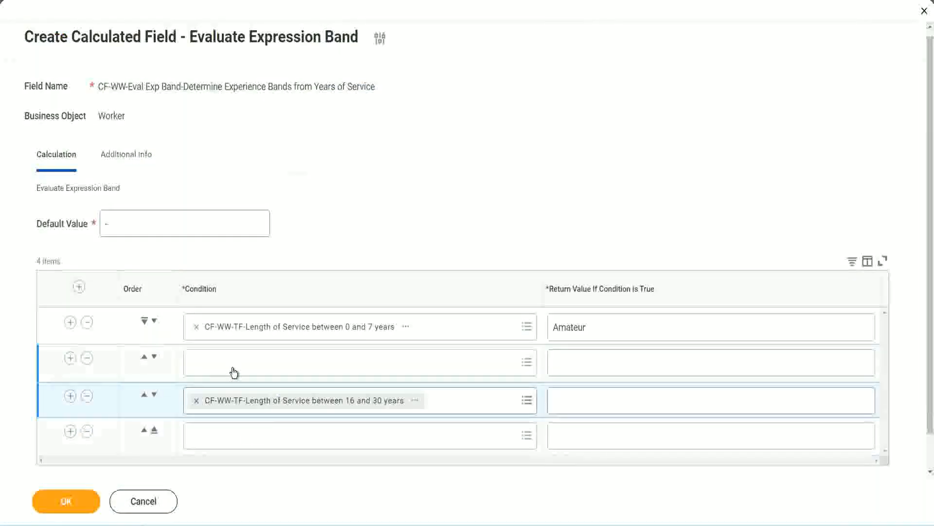
left_click(233, 372)
key("ctrl+v")
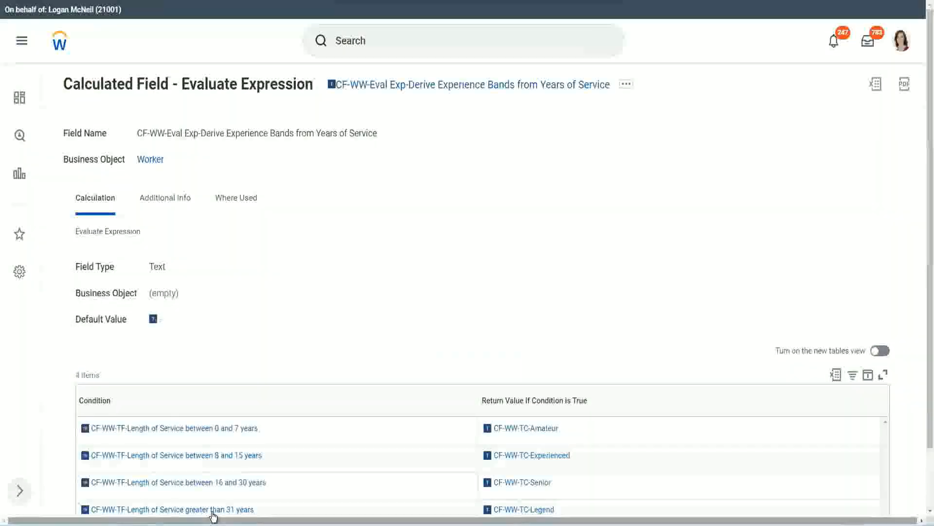
Copy CF-WW-TF-Length of Service greater than 31 years from the existing field into the fourth row's condition.
right_click(213, 510)
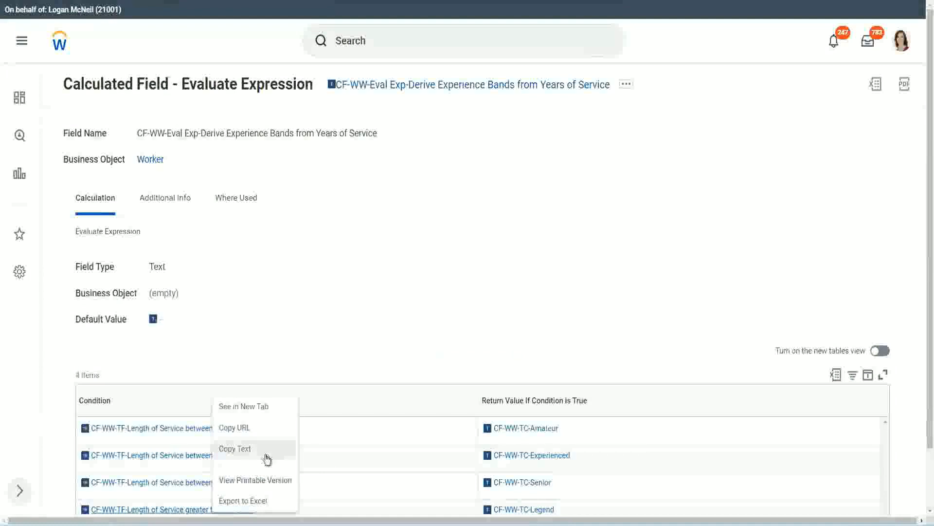
left_click(267, 449)
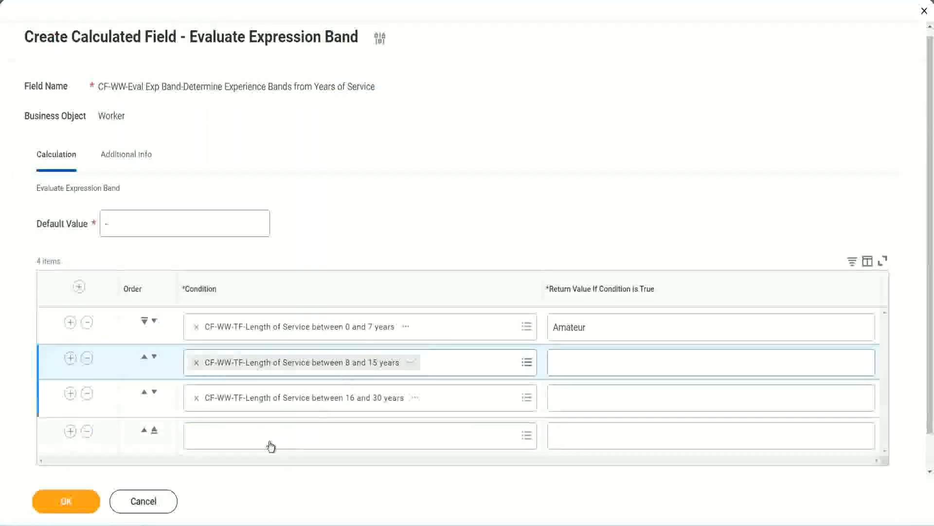
key("ctrl+v")
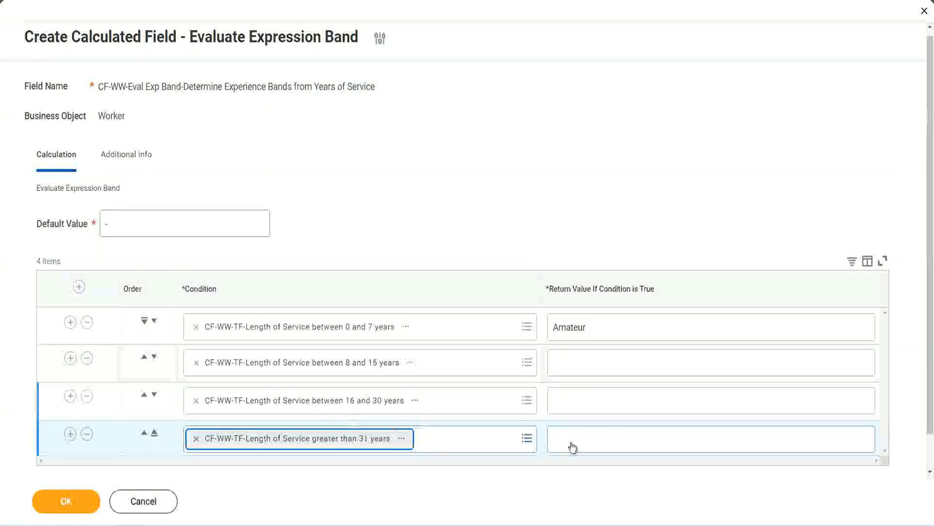
Set the return values to Legend for the fourth row, Senior for the third and Experienced for the second, and save the calculated field.
left_click(612, 437)
type("Le")
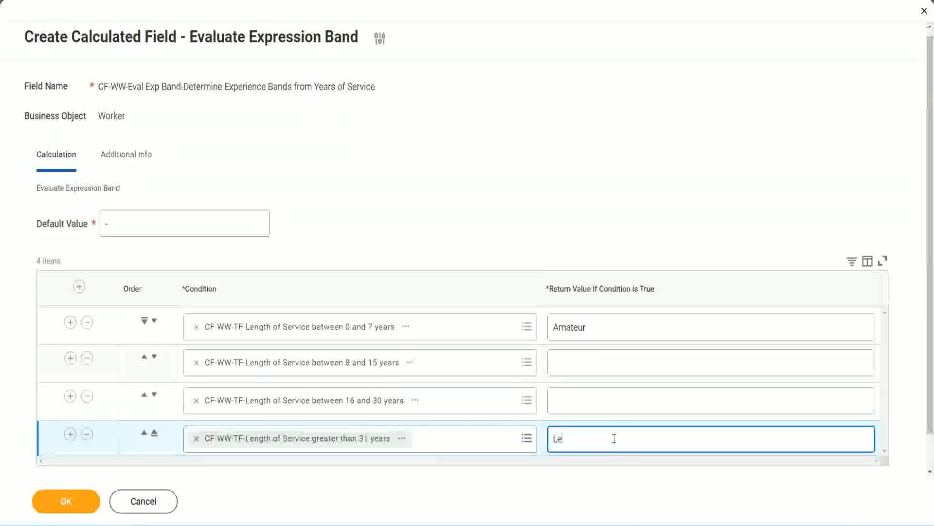
type("gend")
left_click(574, 396)
type("S")
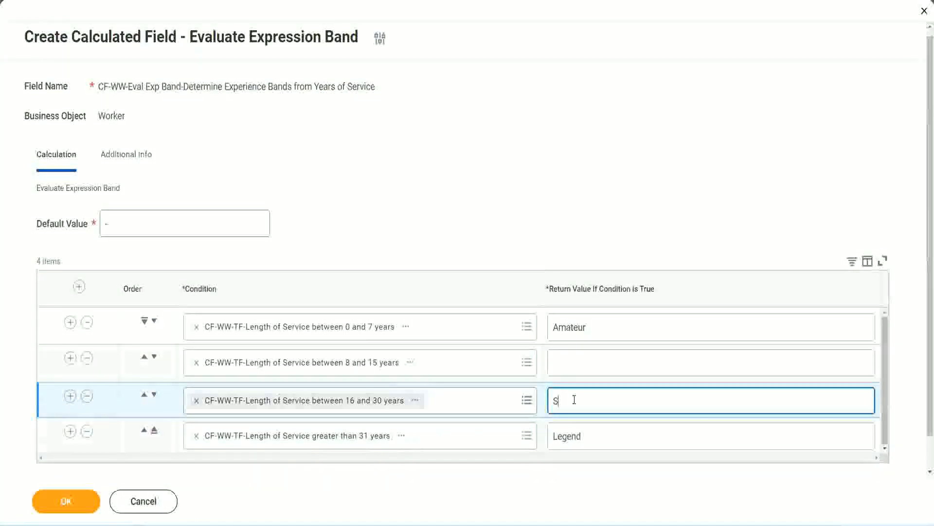
type("enior")
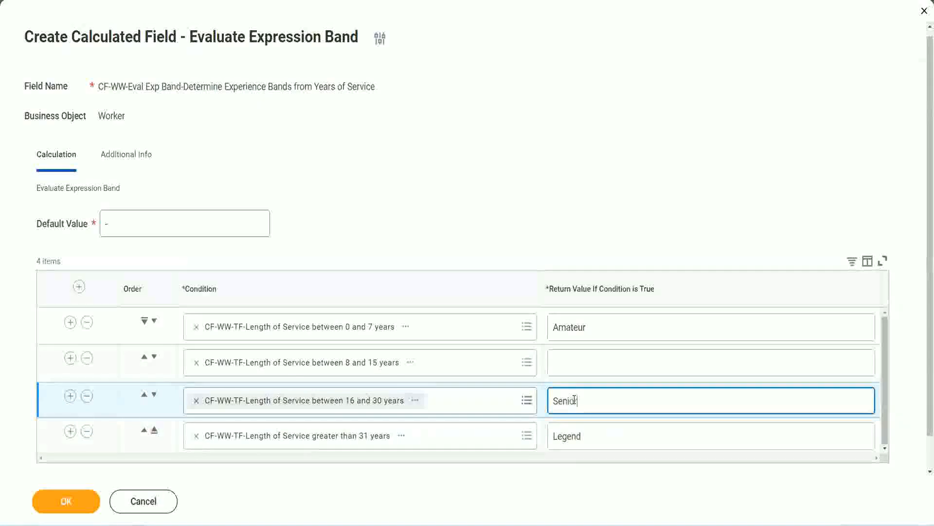
left_click(589, 363)
type("Ex")
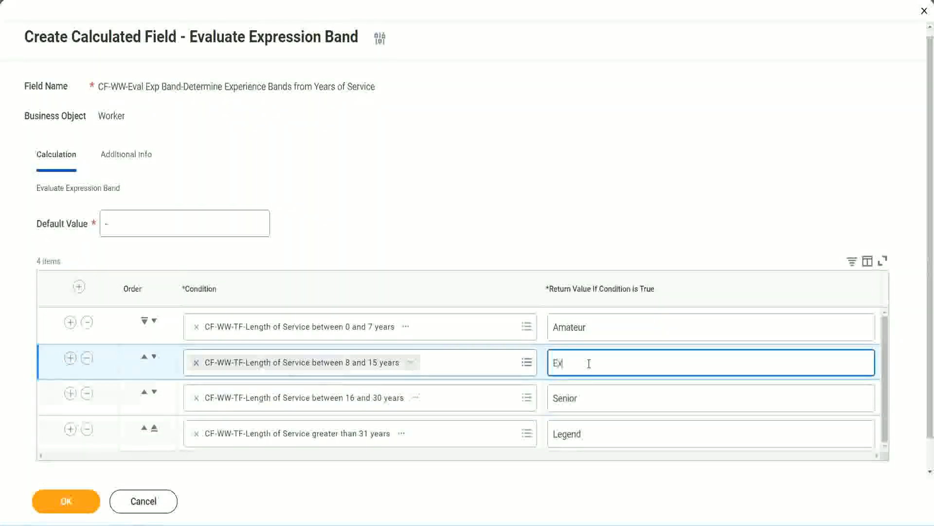
type("perienced")
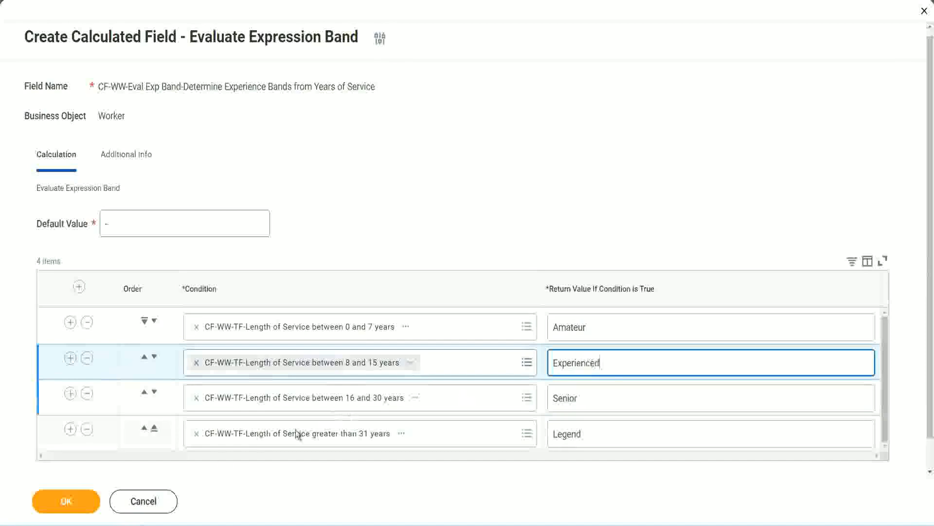
left_click(83, 501)
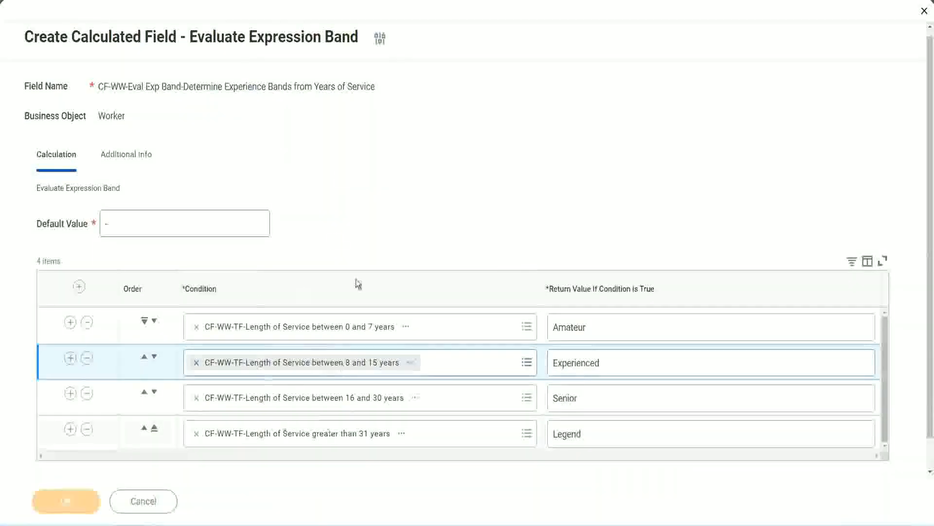
Review the saved field's return values and copy its name, CF-WW-Eval Exp Band-Determine Experience Bands from Years of Service.
scroll(320, 297, "down", 3)
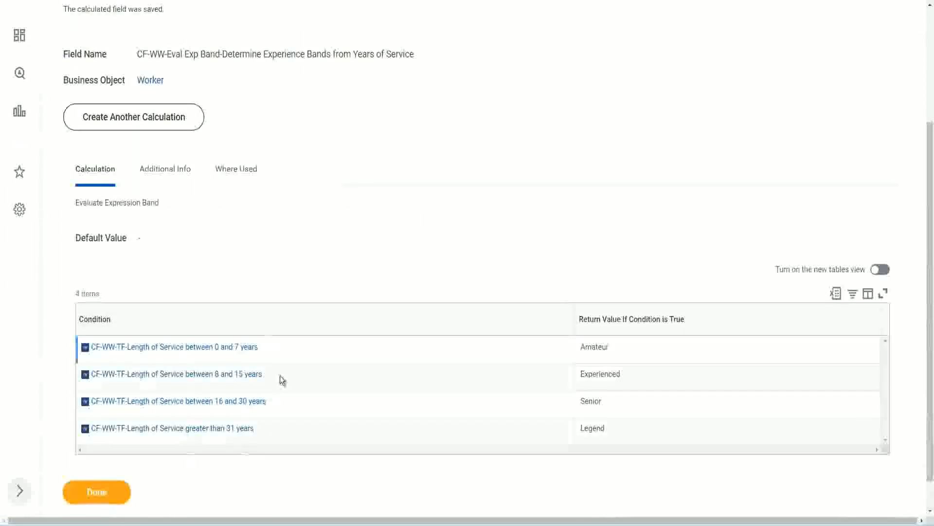
double_click(598, 346)
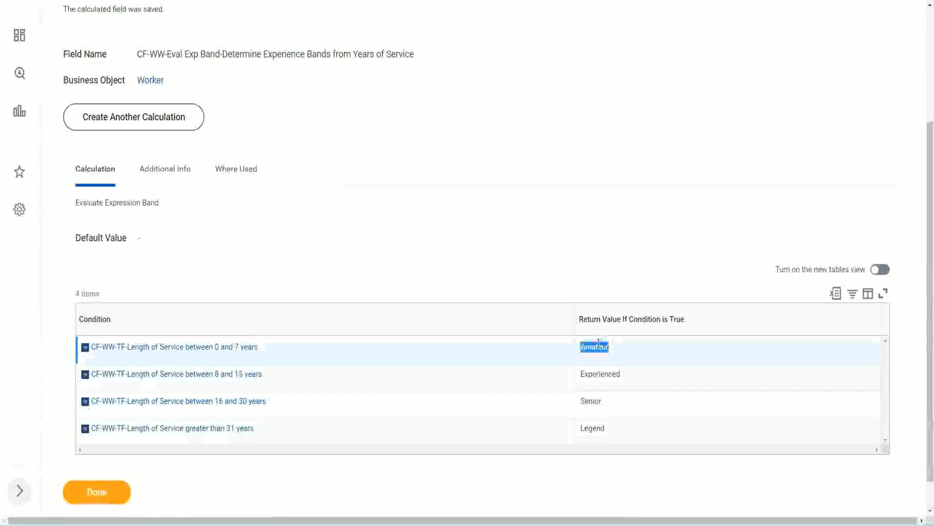
double_click(596, 373)
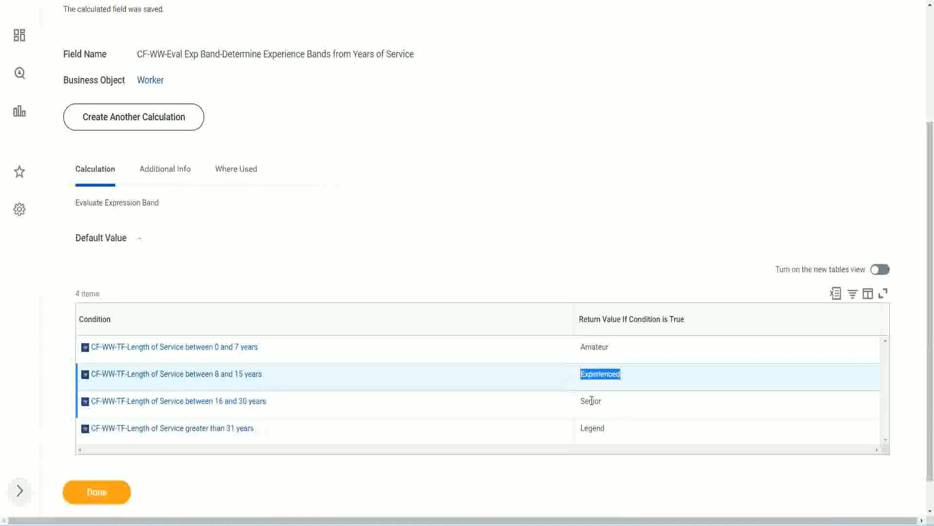
double_click(592, 400)
left_click(595, 428)
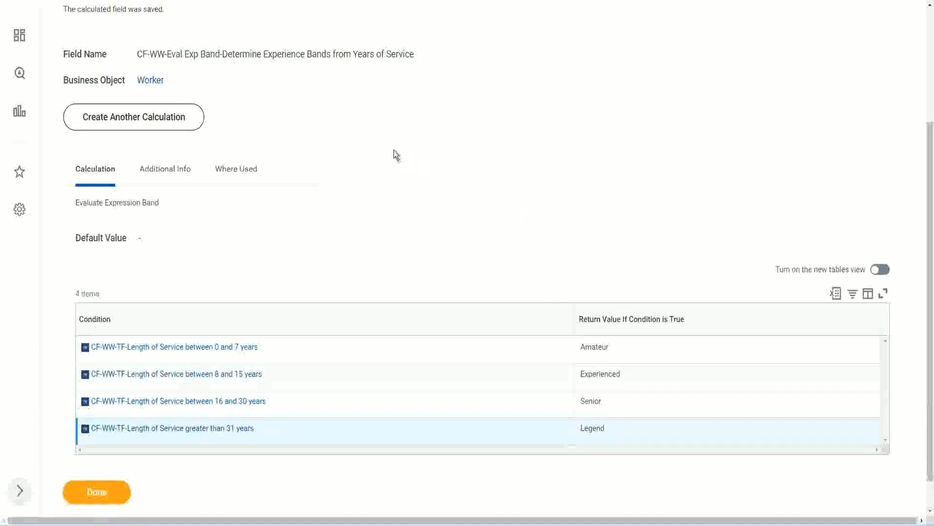
scroll(397, 155, "up", 3)
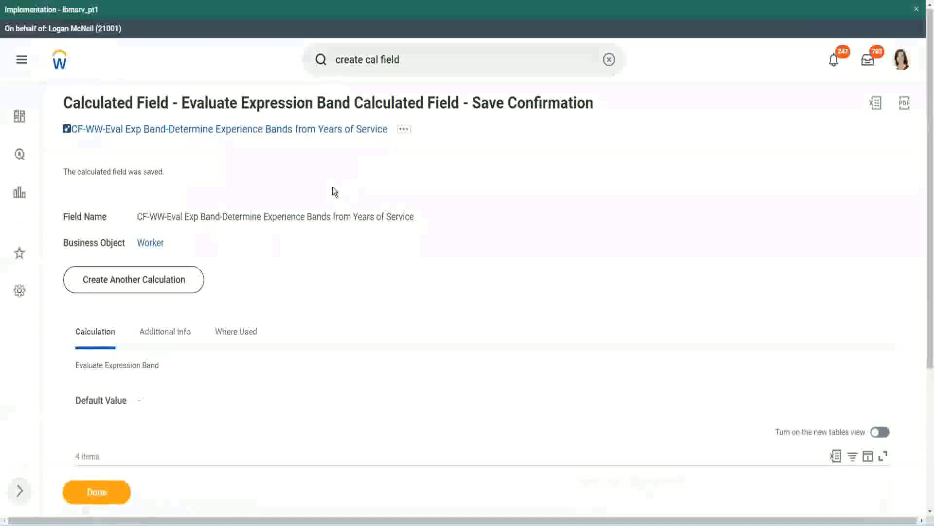
right_click(306, 130)
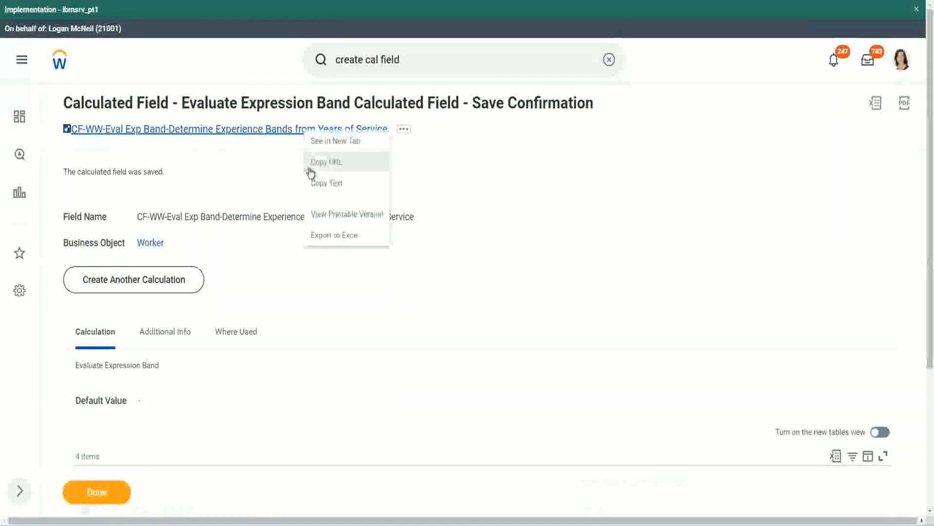
left_click(321, 183)
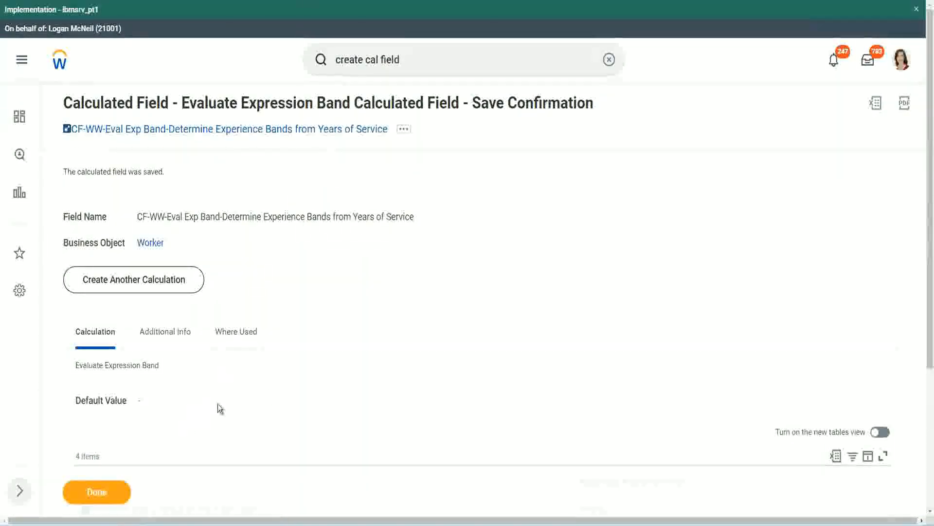
Examine the saved Evaluate Expression Band field's conditions and return values, and consult the experience band notes in Notepad++.
scroll(311, 381, "down", 3)
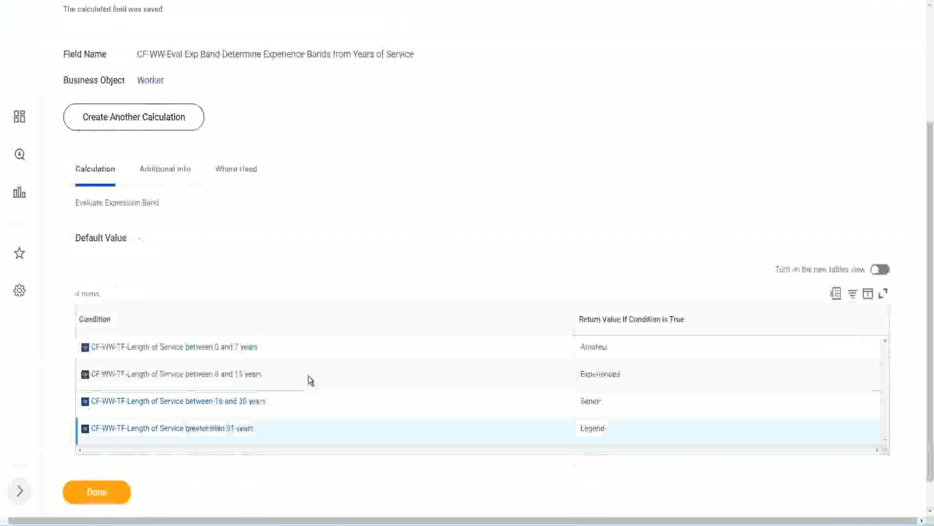
scroll(309, 376, "down", 1)
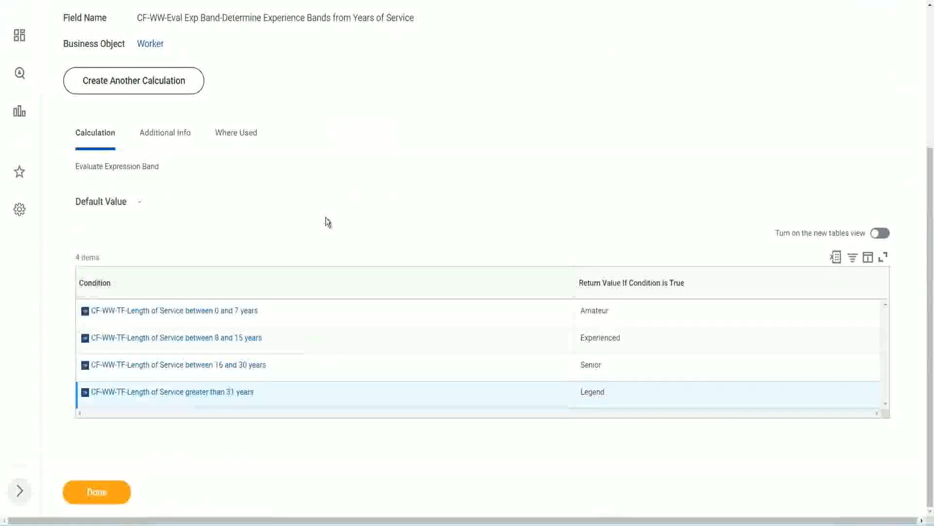
scroll(326, 218, "up", 2)
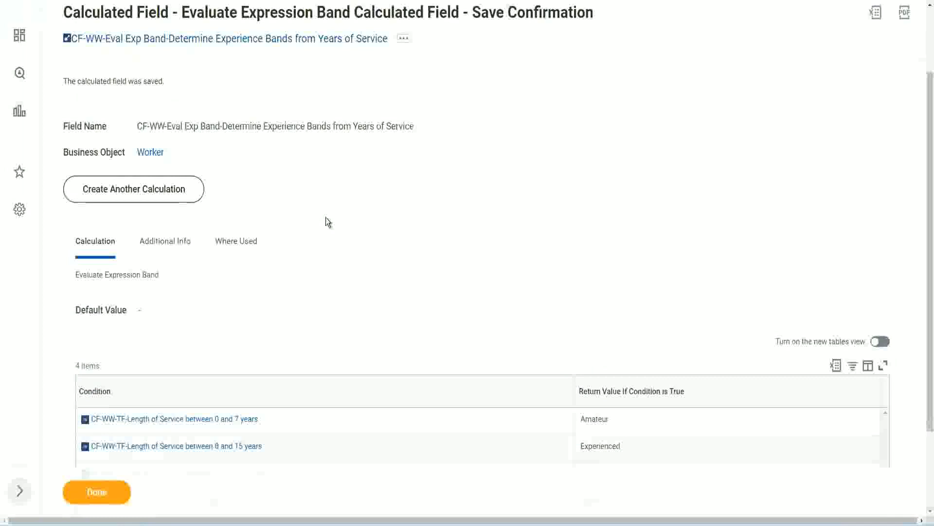
scroll(326, 217, "down", 2)
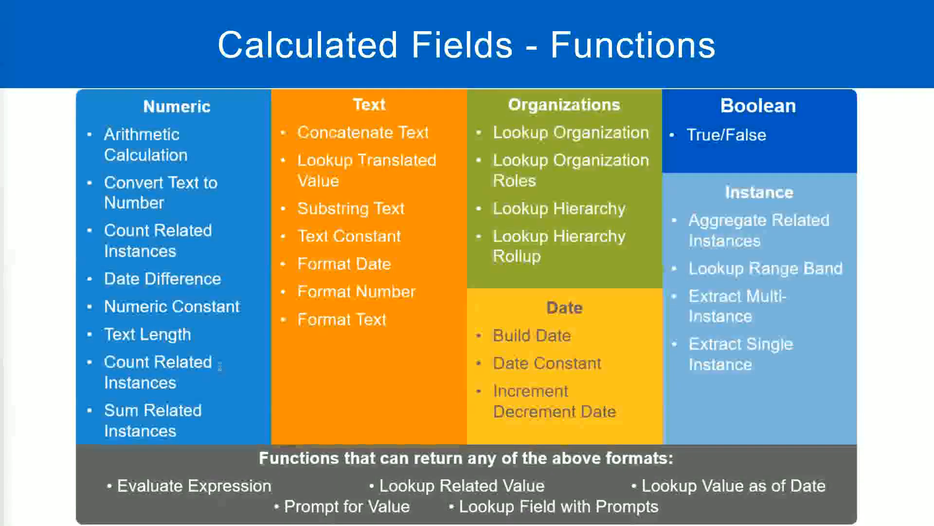
key("alt+Tab")
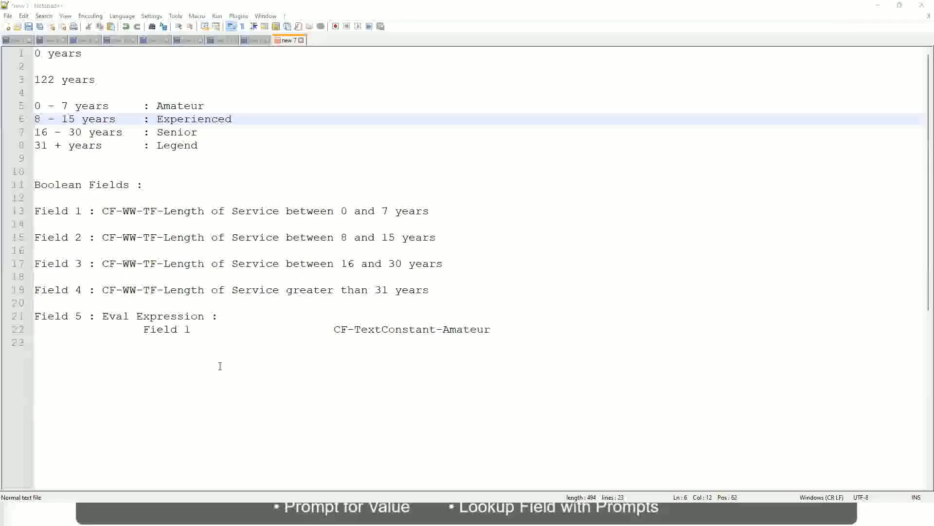
key("alt+Tab")
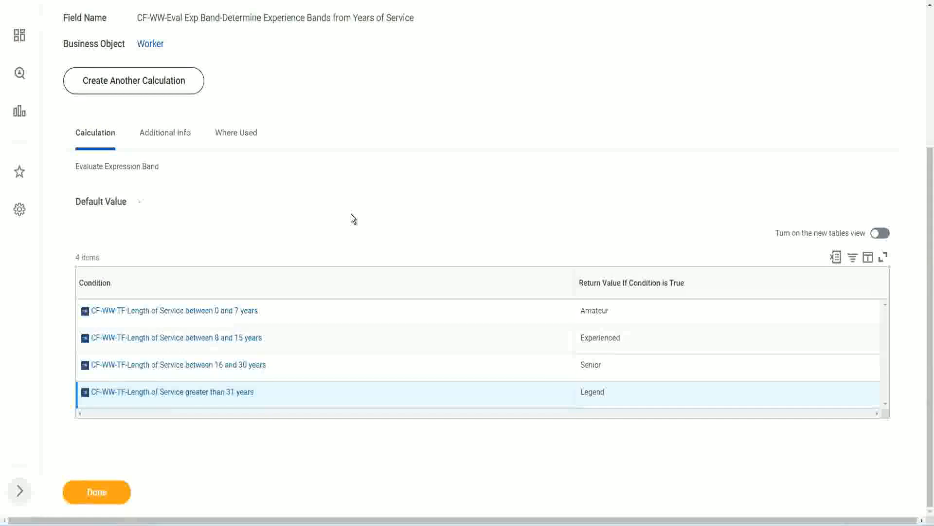
scroll(354, 219, "up", 1)
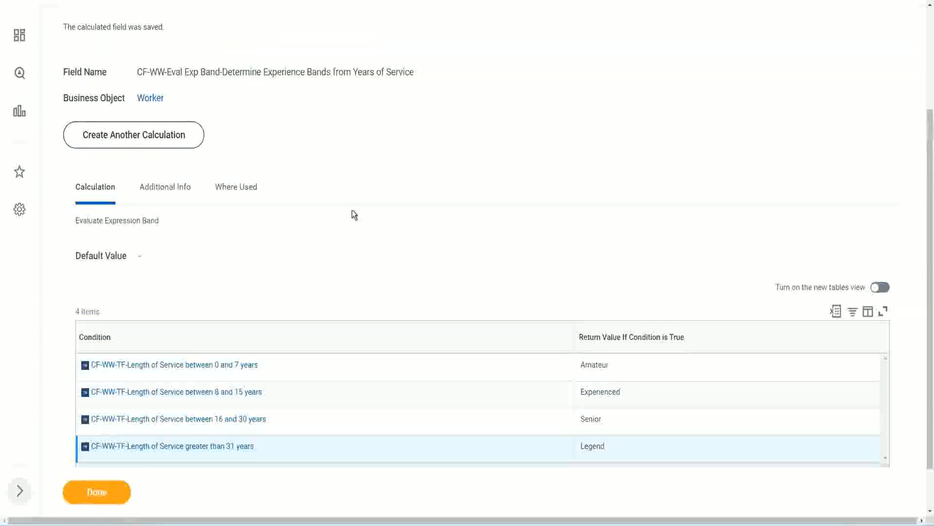
scroll(352, 209, "up", 3)
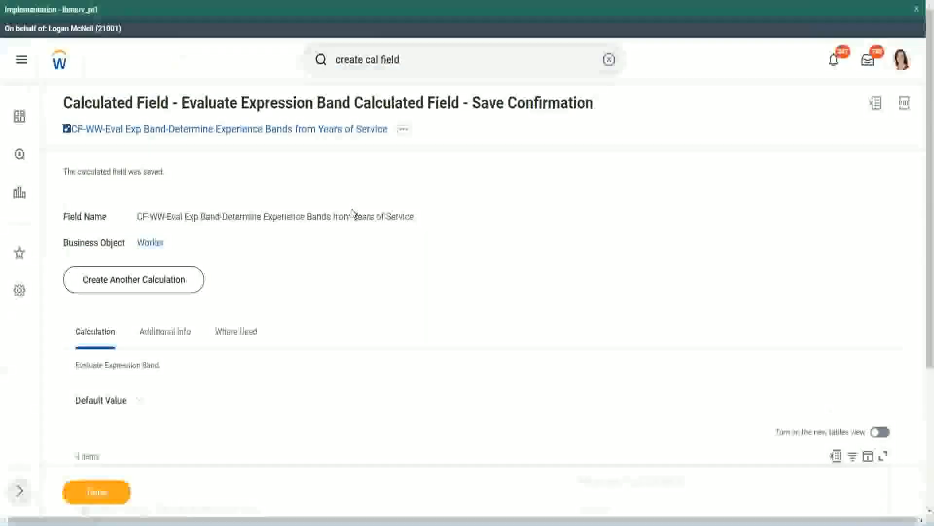
scroll(354, 213, "down", 4)
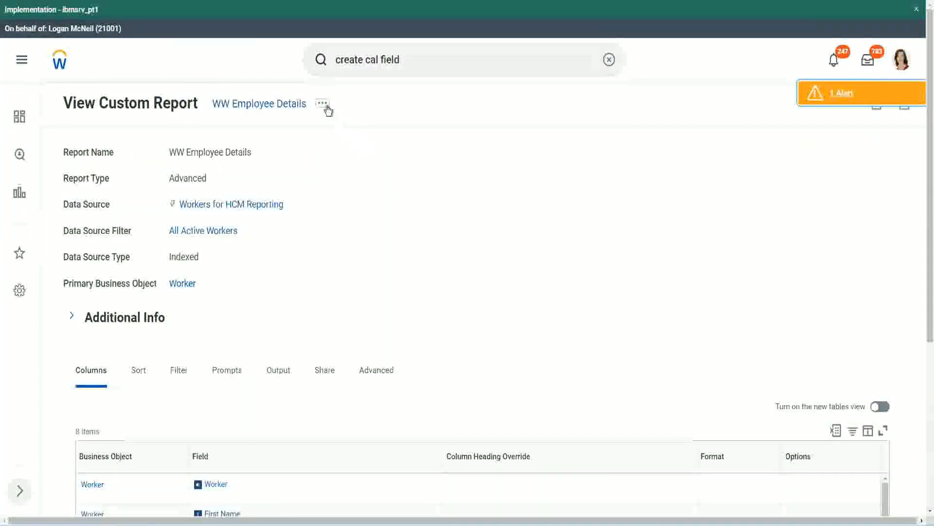
Open the WW Employee Details custom report for editing and go to the Experience Bands row at the end of its columns.
left_click(323, 104)
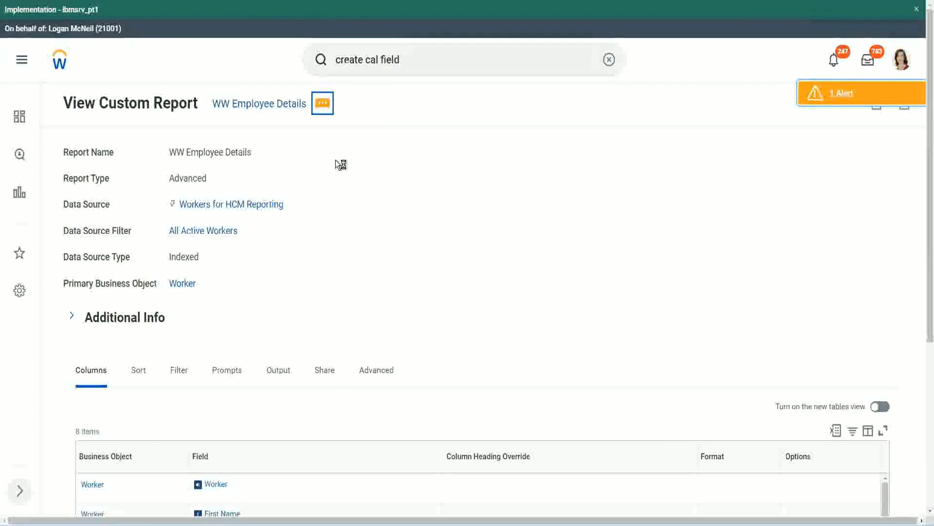
mouse_move(351, 158)
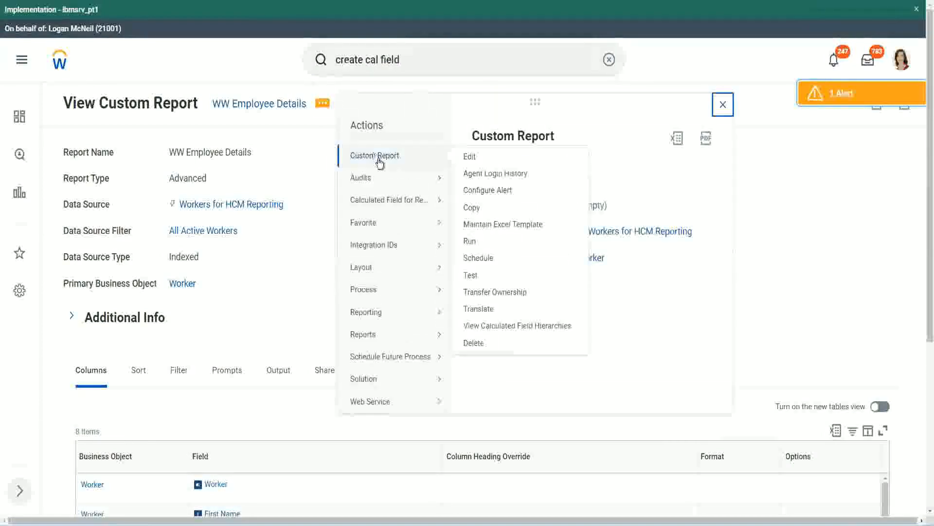
left_click(470, 156)
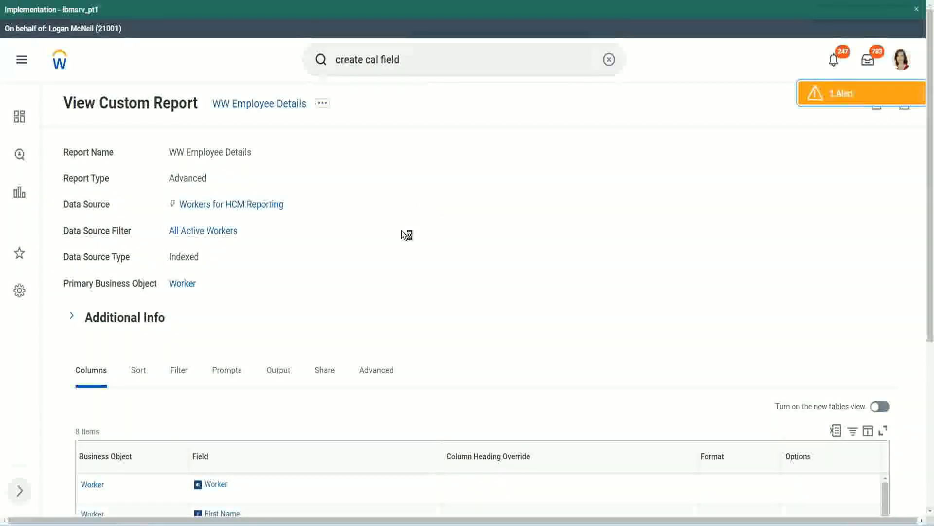
scroll(407, 235, "down", 1)
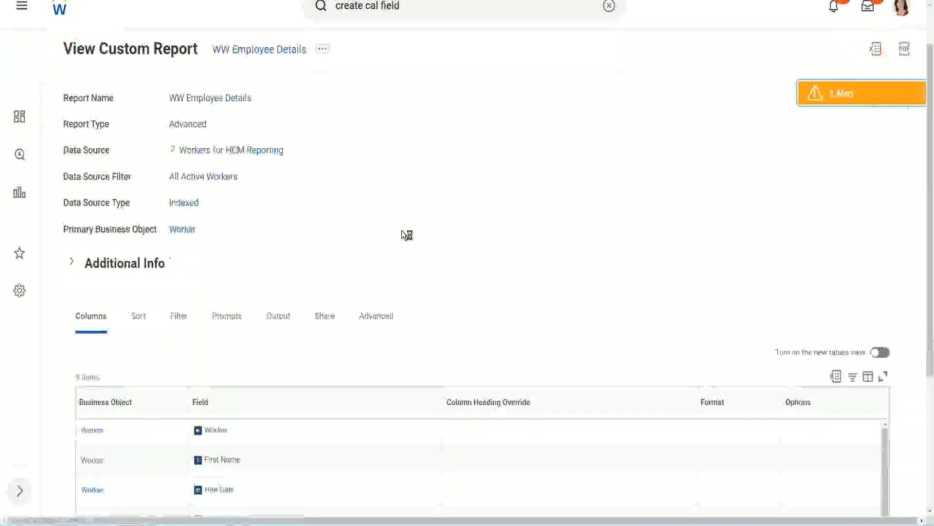
scroll(407, 234, "down", 3)
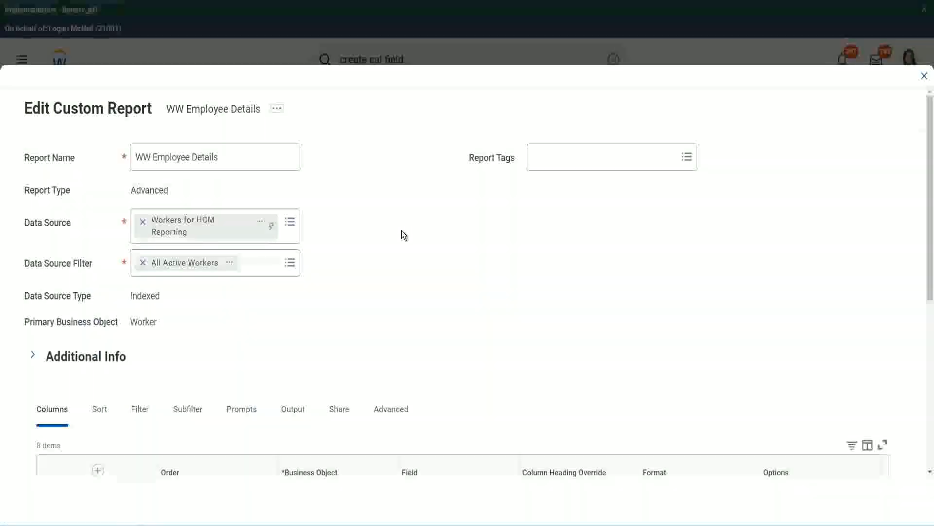
scroll(401, 230, "down", 7)
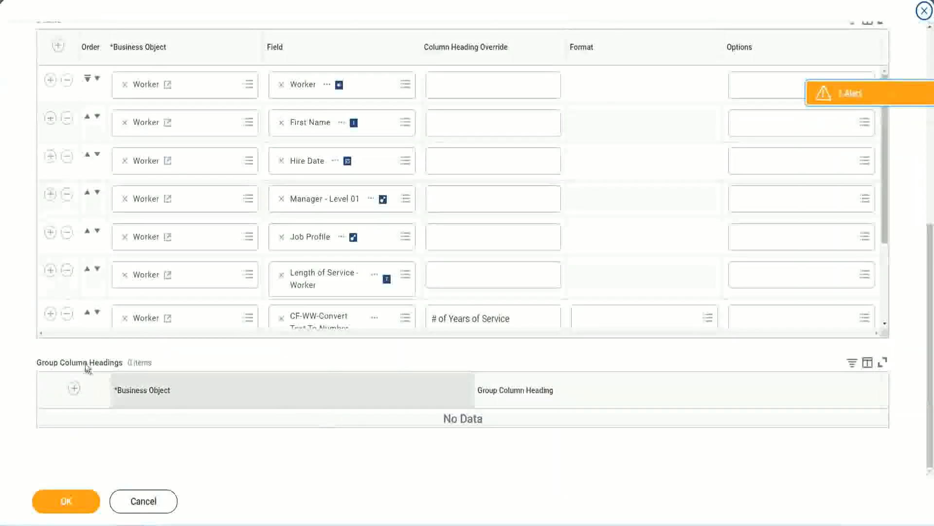
scroll(196, 238, "down", 3)
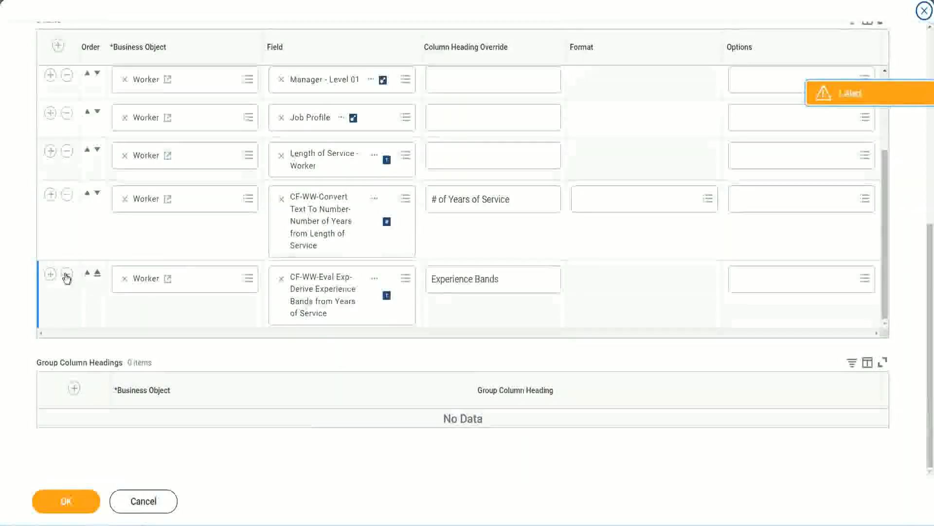
Add a Worker row below the Experience Bands column and fill its field search with the name copied from the Experience Bands row's field.
left_click(50, 273)
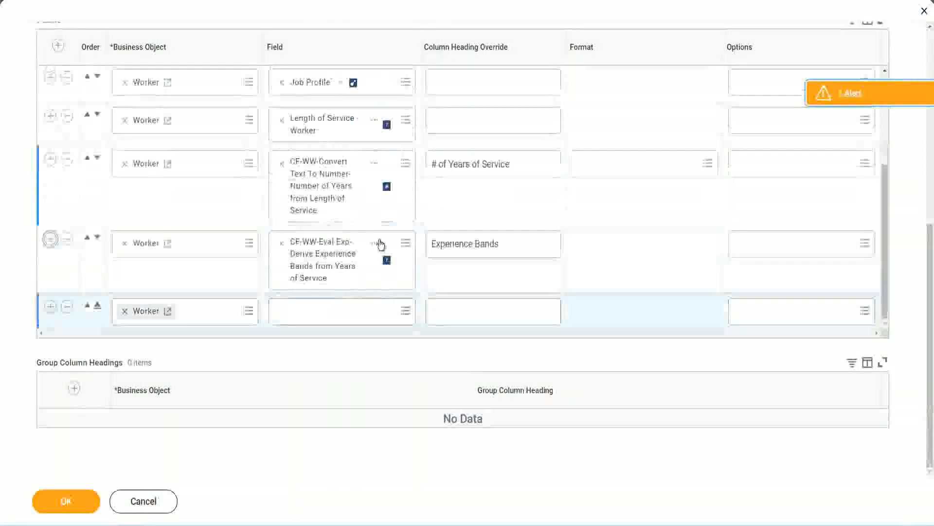
right_click(324, 260)
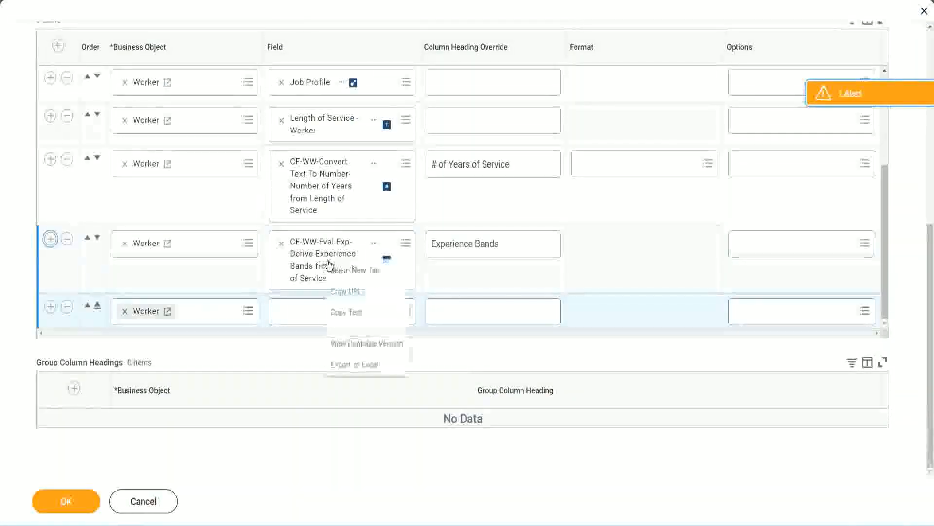
left_click(350, 313)
left_click(340, 319)
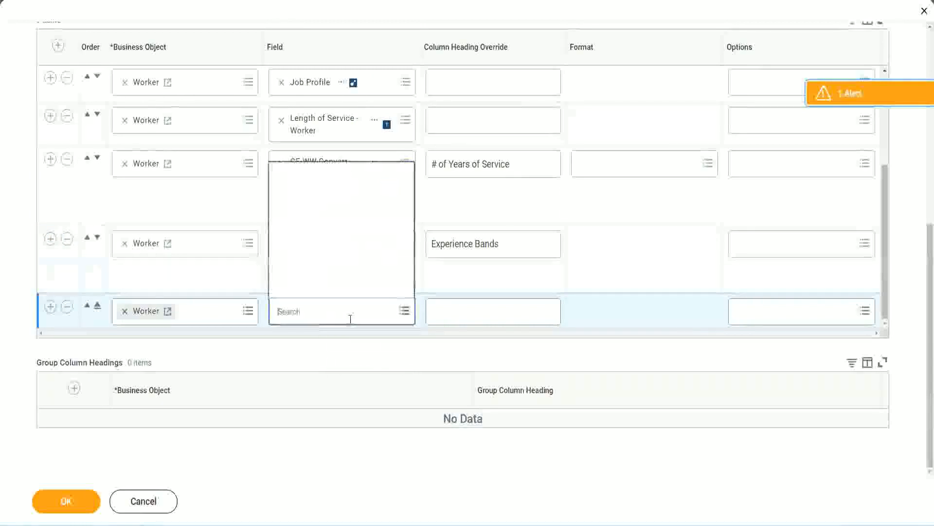
key("ctrl+v")
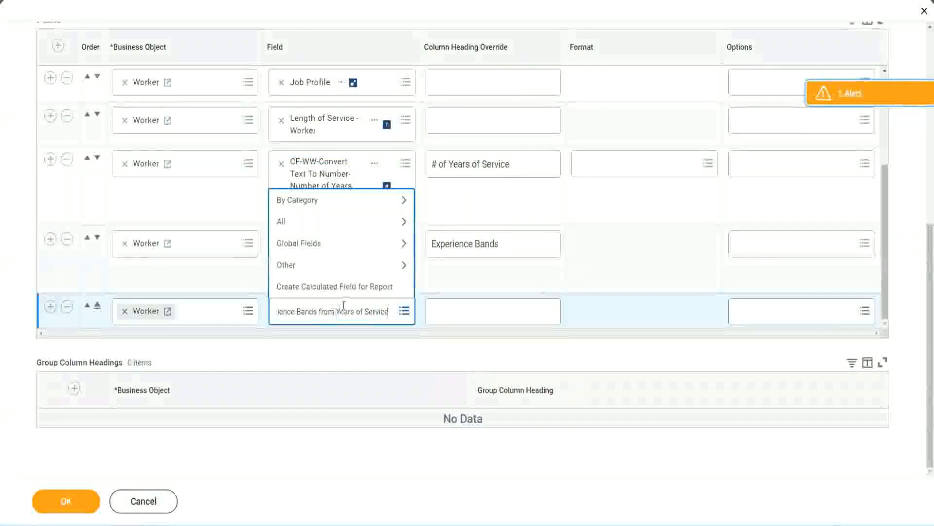
Shorten the field search to CF-WW-Eval Exp Band and select CF-WW-Eval Exp Band-Determine Experience Bands from Years of Service for the new row.
left_click_drag(281, 305, 238, 309)
left_click(331, 310)
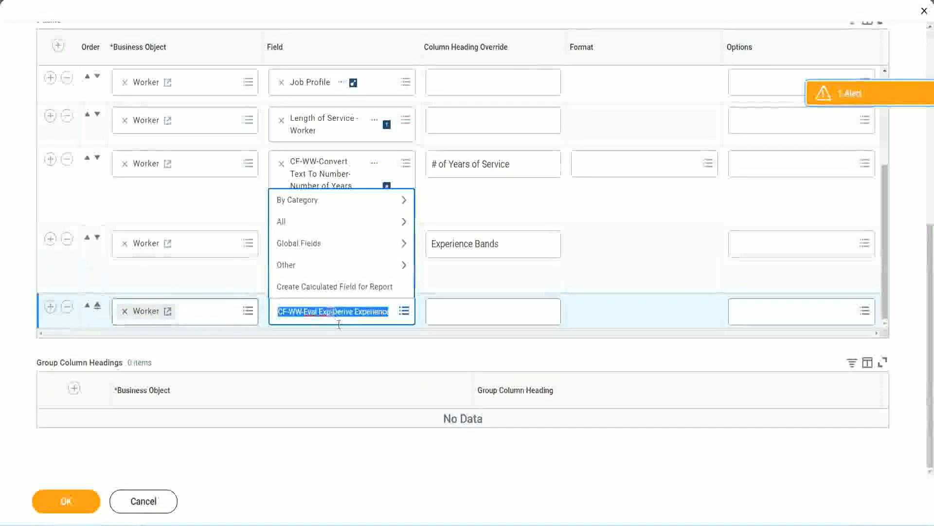
type("Band")
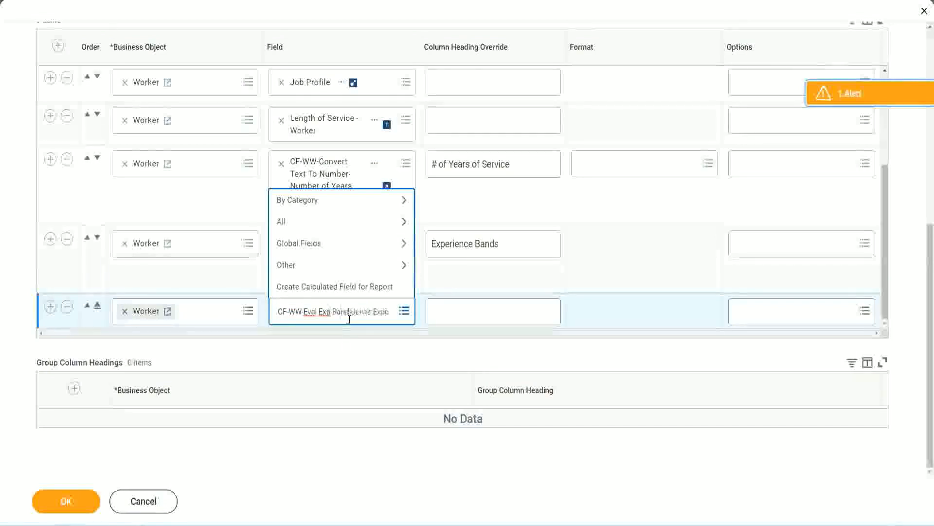
key("Delete")
key("Delete")
key("Delete")
key("Delete")
key("Delete")
key("Delete")
key("Delete")
key("Delete")
key("Delete")
key("Delete")
key("Delete")
key("Delete")
key("Delete")
key("Delete")
key("Delete")
key("Delete")
key("Delete")
key("Delete")
key("Delete")
key("Delete")
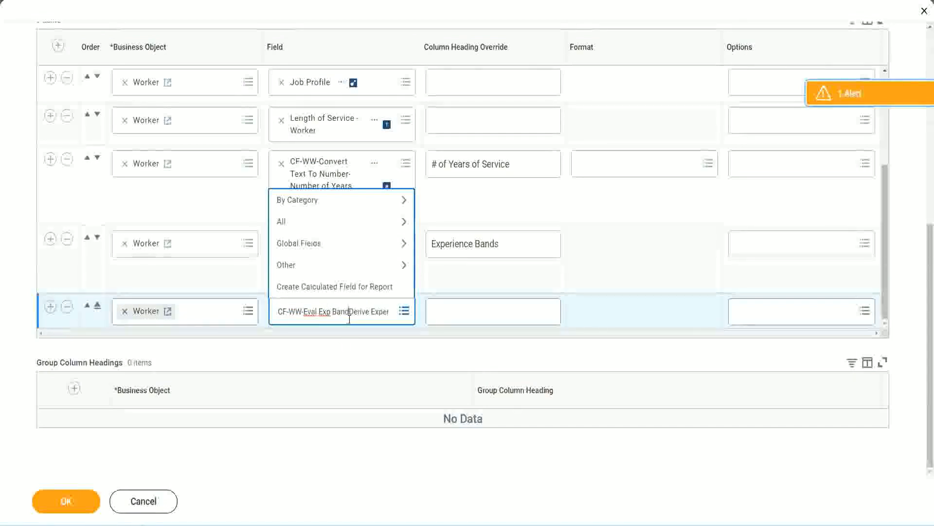
key("Delete")
key("Delete")
key("Delete")
key("Delete")
key("Delete")
key("Delete")
key("Delete")
key("Delete")
key("Delete")
key("Delete")
key("Delete")
key("Delete")
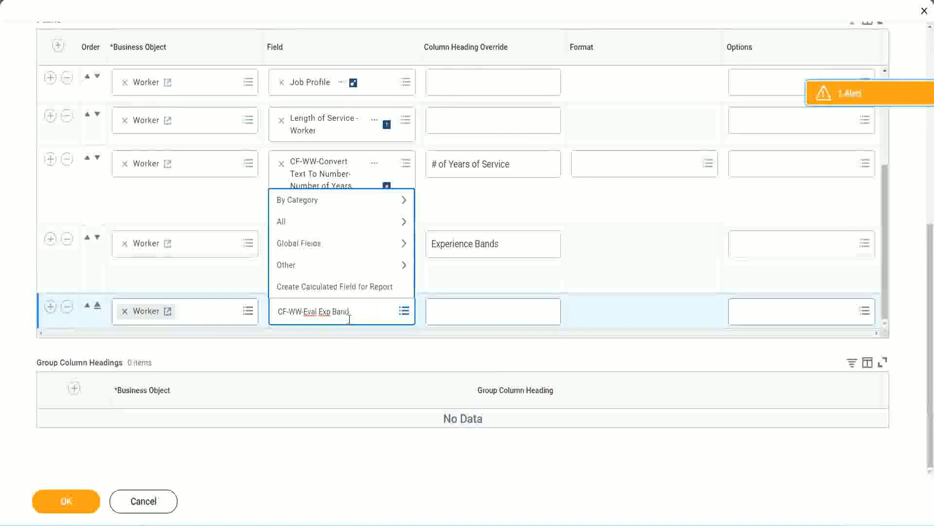
key("Return")
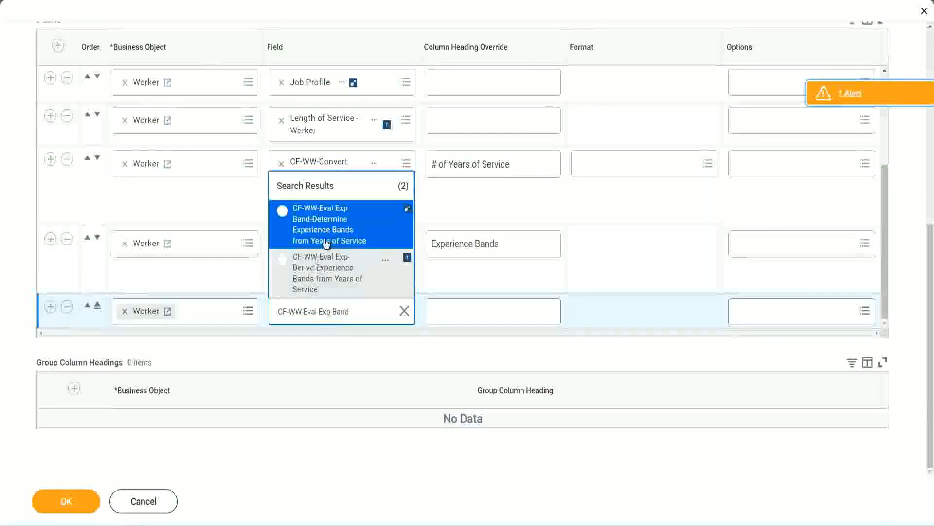
left_click(341, 231)
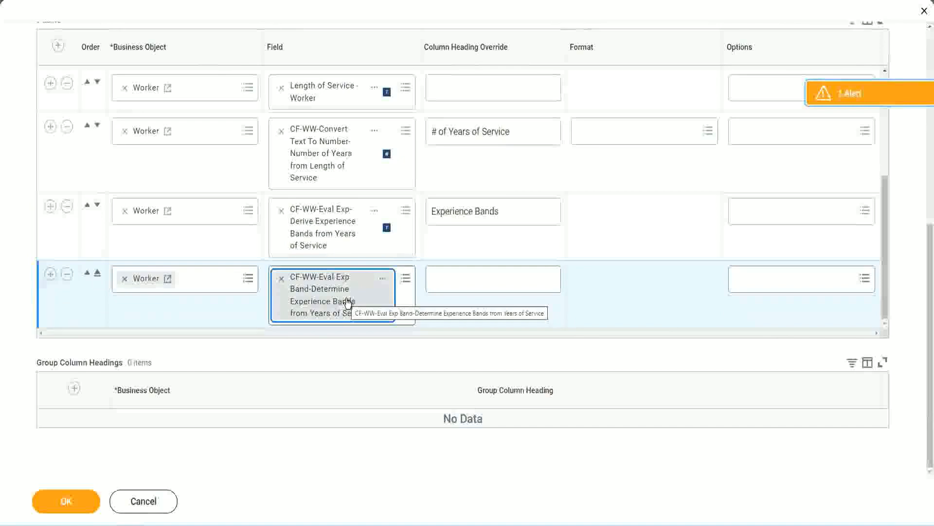
Set the new row's column heading override to Experience Bands (Eval Exp Bands), reusing the existing heading text, and submit the report changes.
left_click(513, 211)
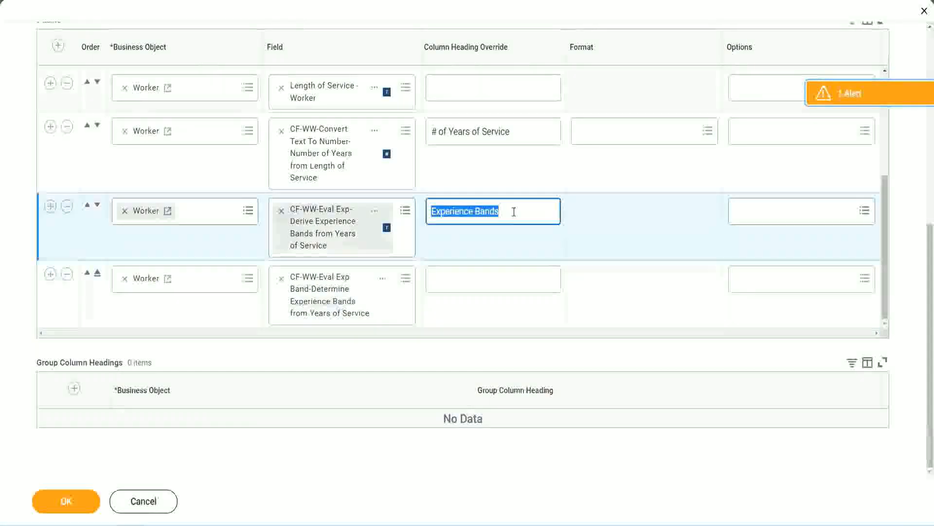
left_click(454, 278)
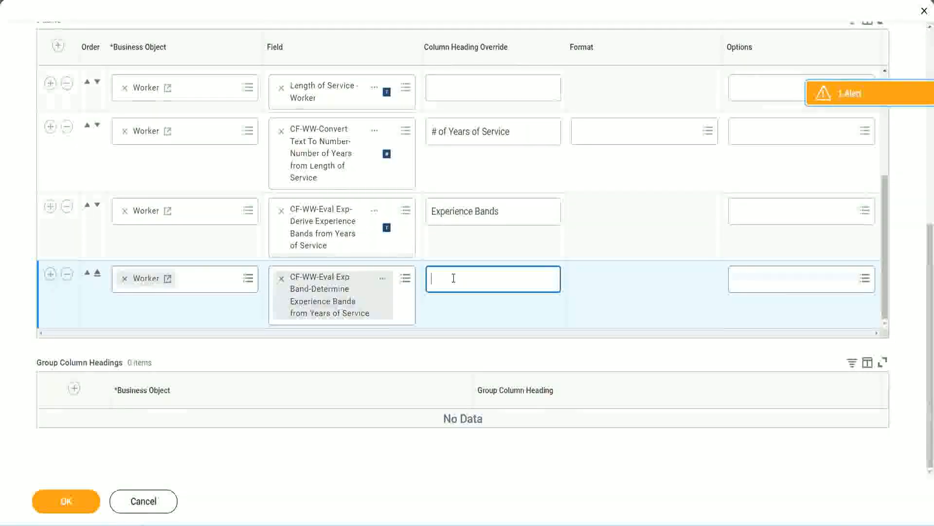
key("ctrl+v")
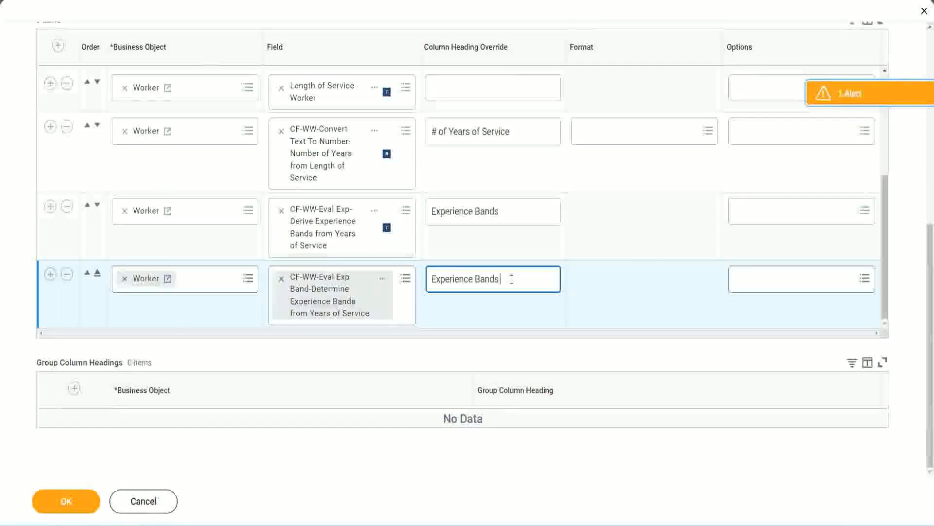
type("(")
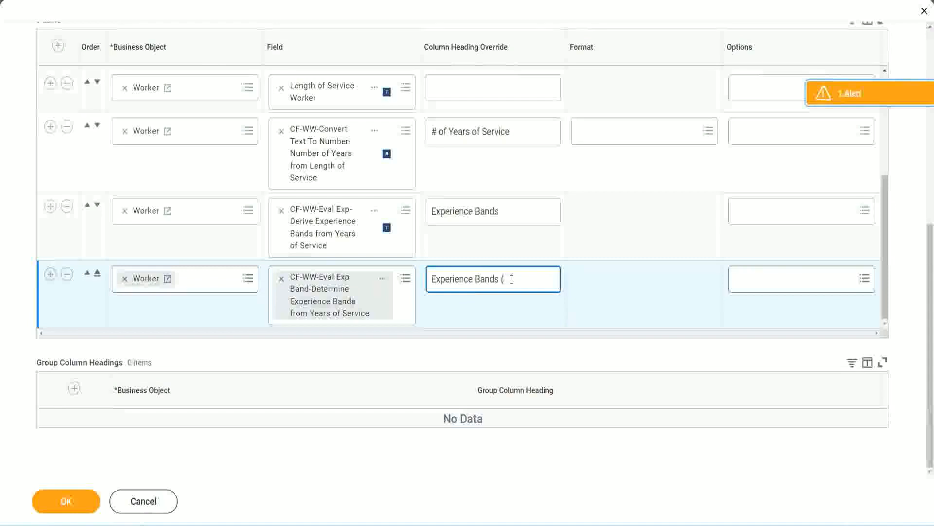
type("Eval E")
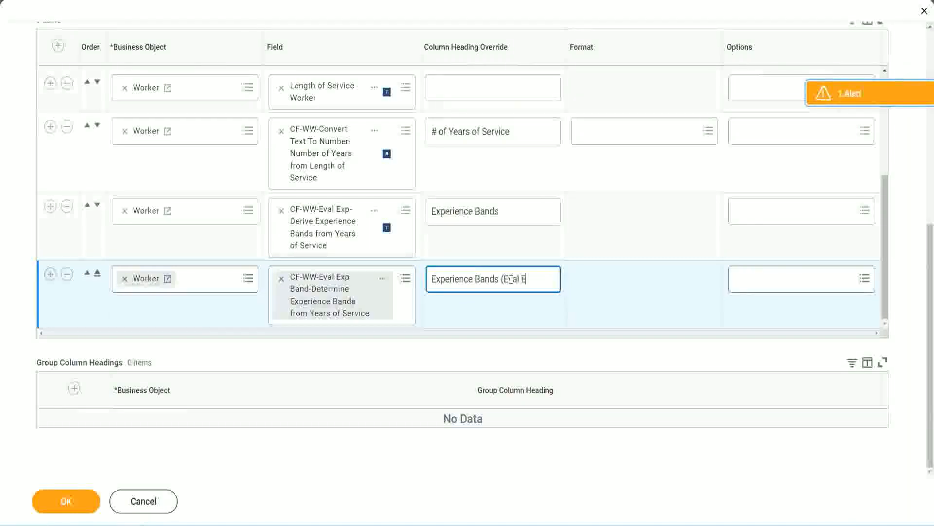
type("xp Bands)")
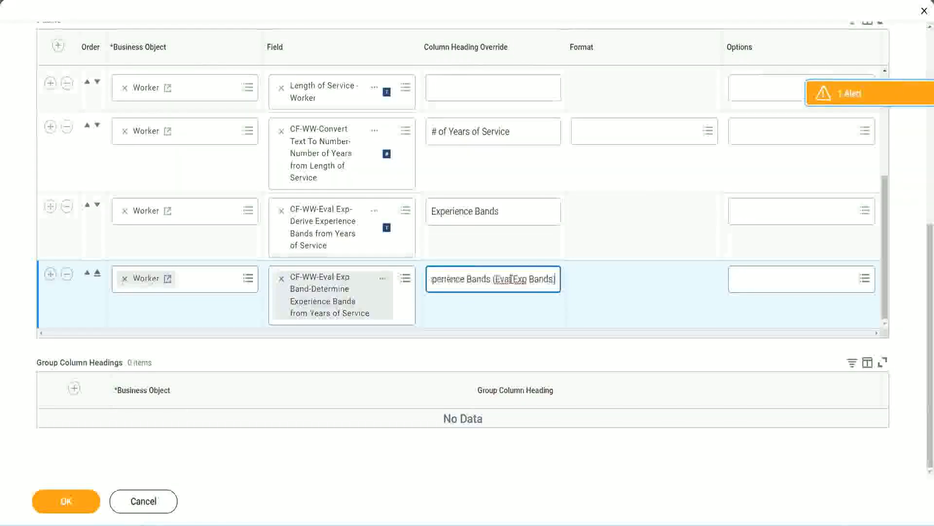
double_click(520, 279)
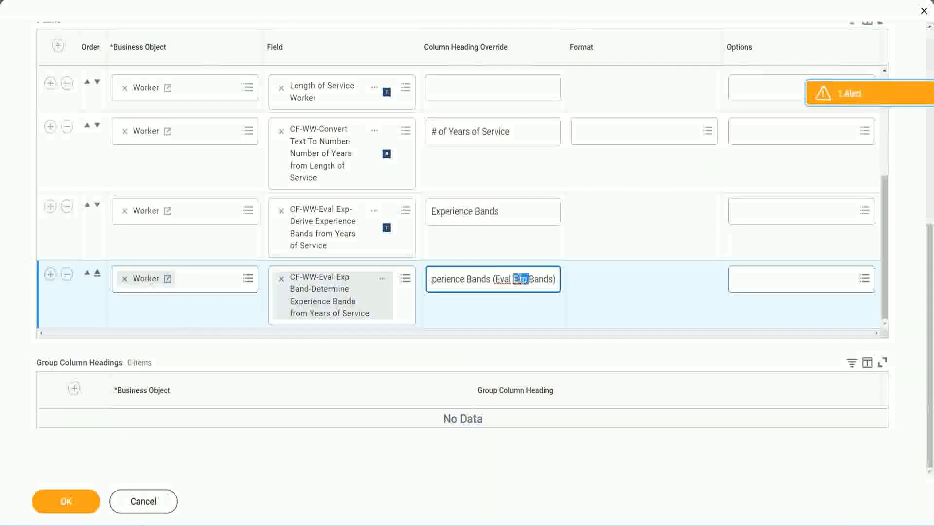
left_click(539, 276)
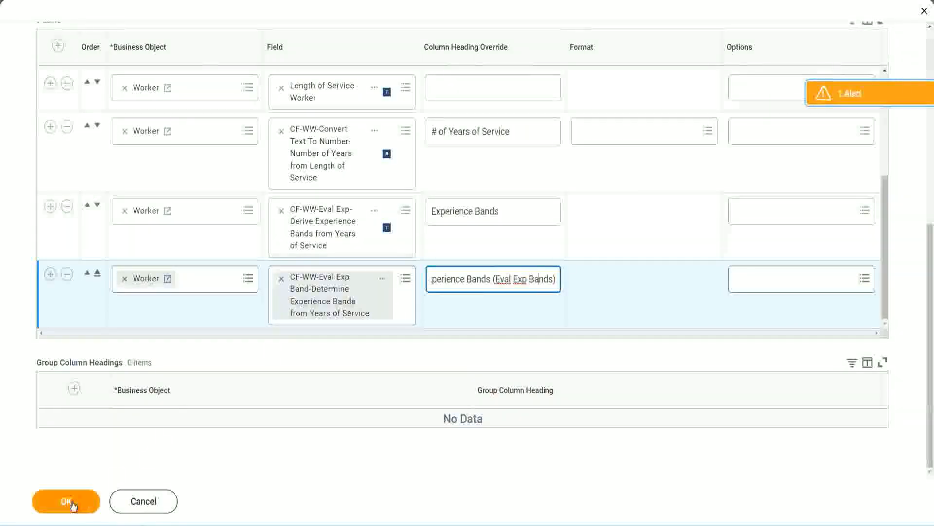
left_click(69, 502)
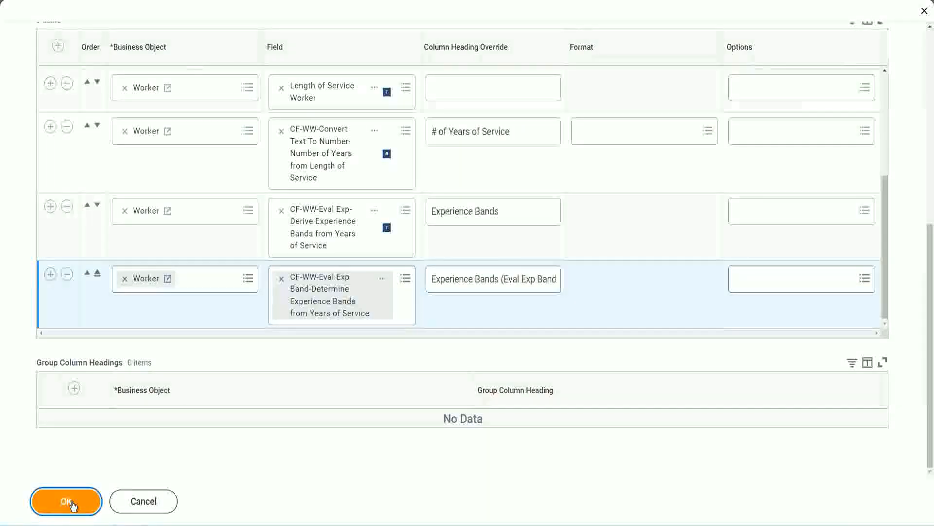